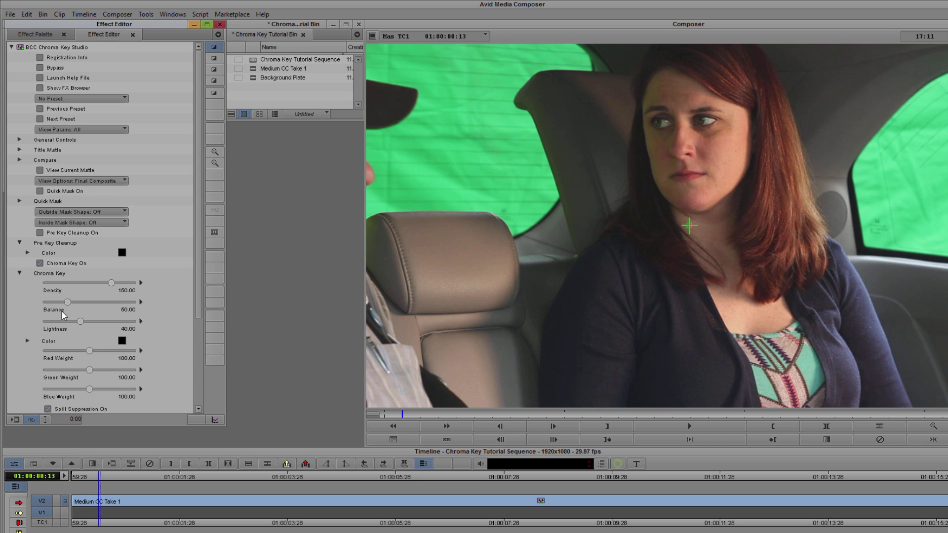
Turn on Pre Key Cleanup in BCC Chroma Key Studio and sample its color from the green screen behind the car window.
scroll(27, 318, down, 2)
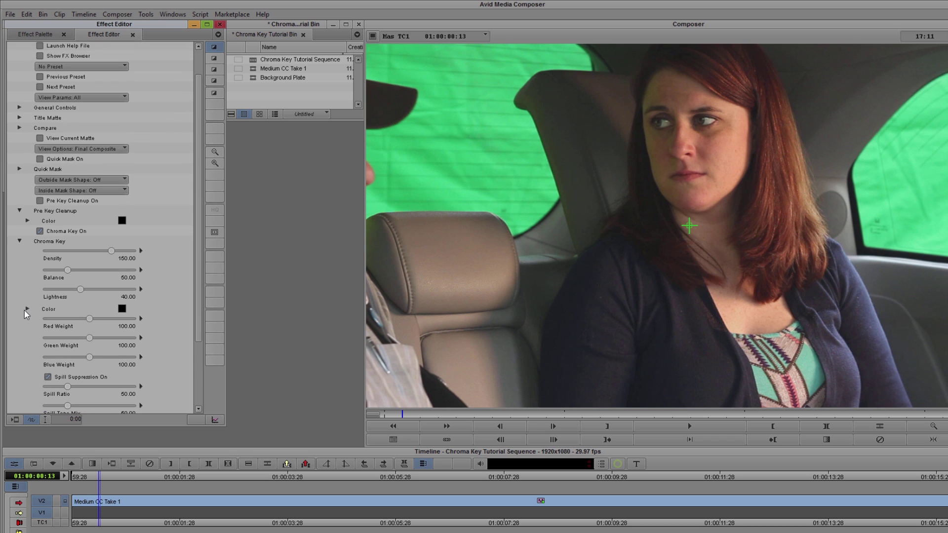
click(19, 242)
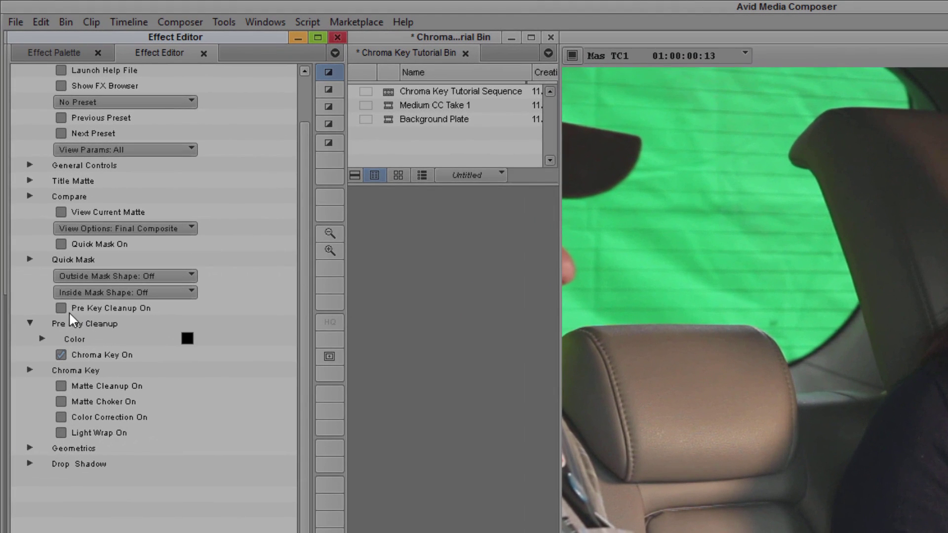
click(66, 308)
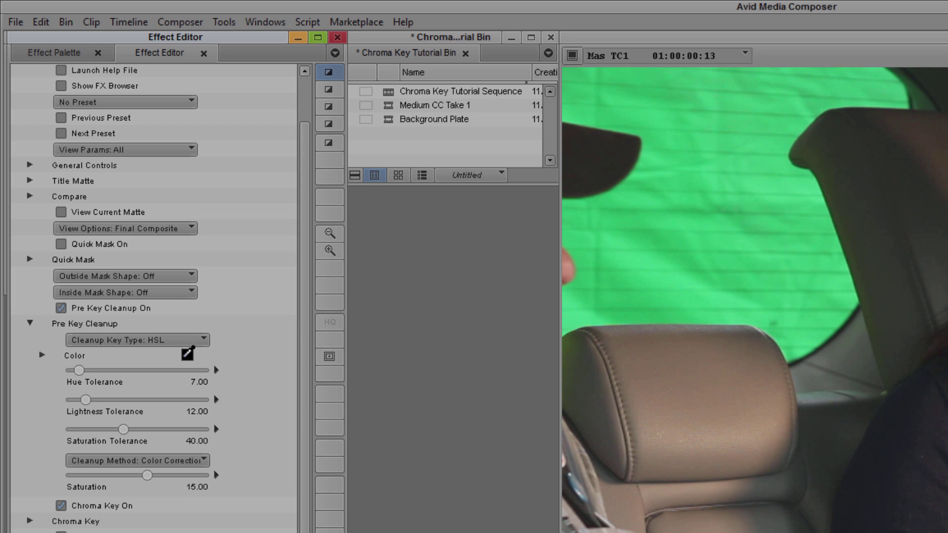
drag(188, 353, 706, 217)
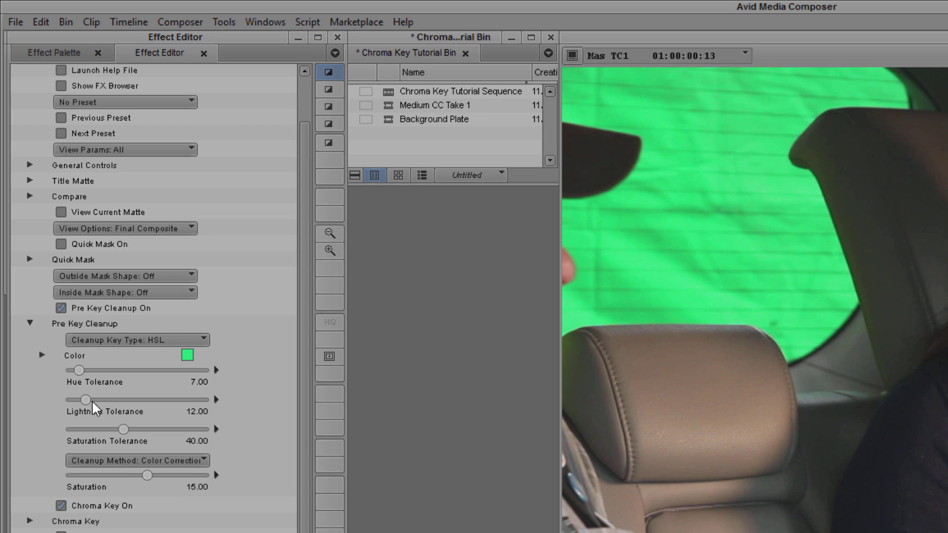
drag(128, 435, 161, 447)
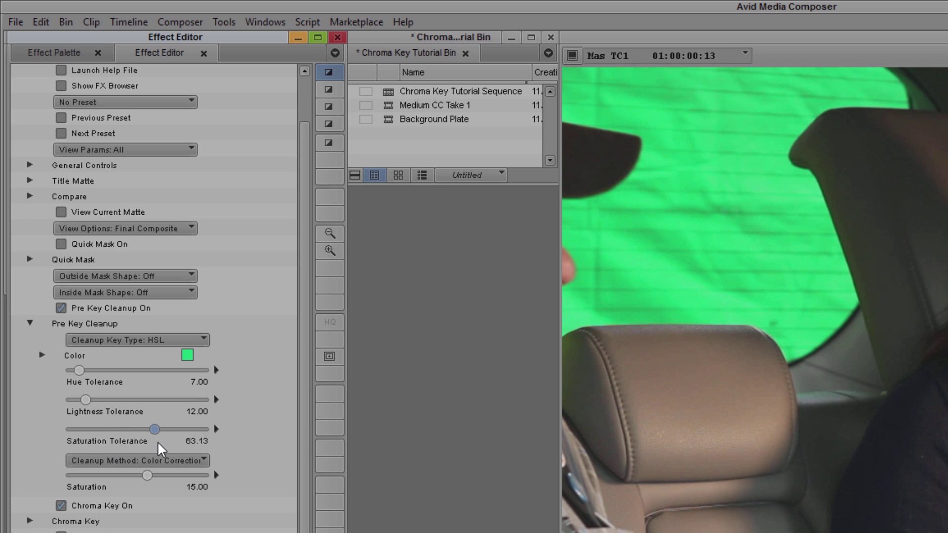
drag(86, 399, 168, 416)
key(ctrl+z)
key(ctrl+z)
key(ctrl+z)
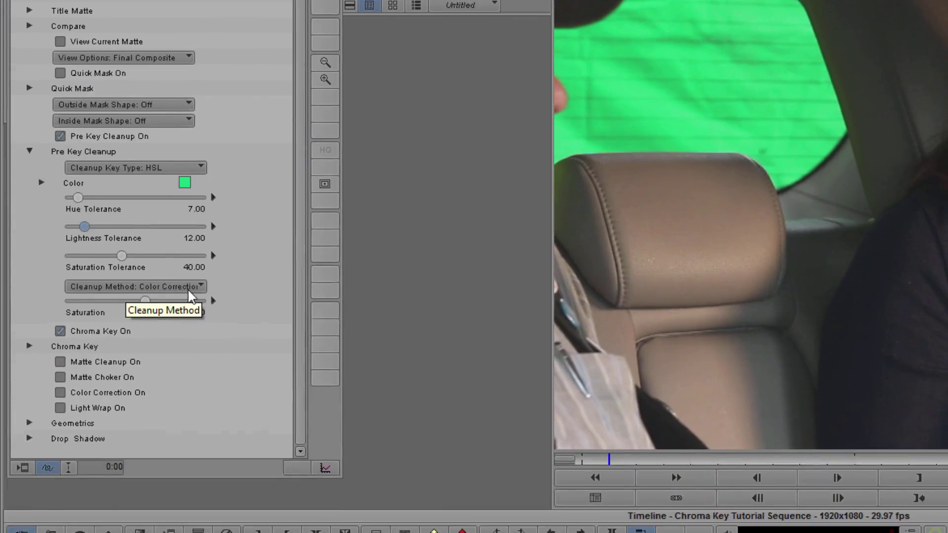
Set the Pre Key Cleanup method to Push to Solid, with Hue Tolerance 4.38, Lightness Tolerance 30.63 and Saturation Tolerance 91.25.
click(196, 284)
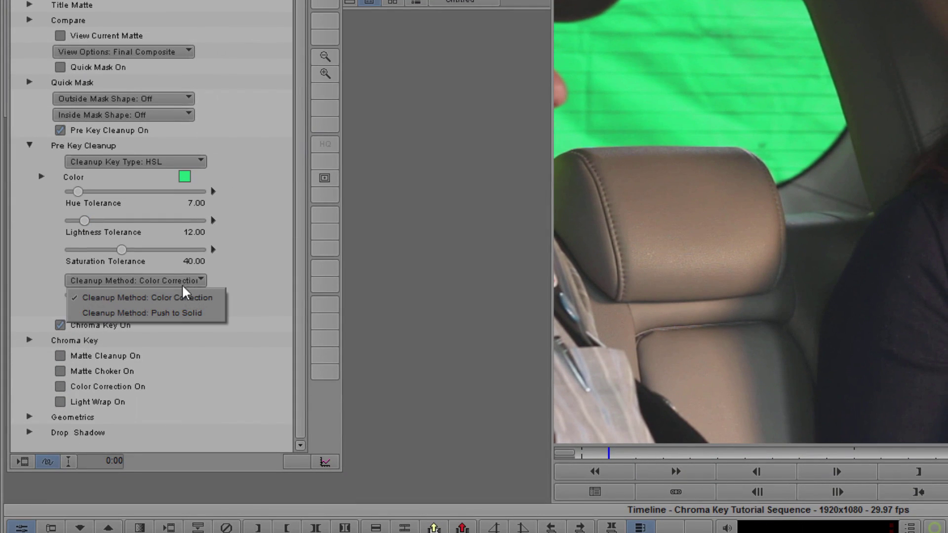
click(206, 316)
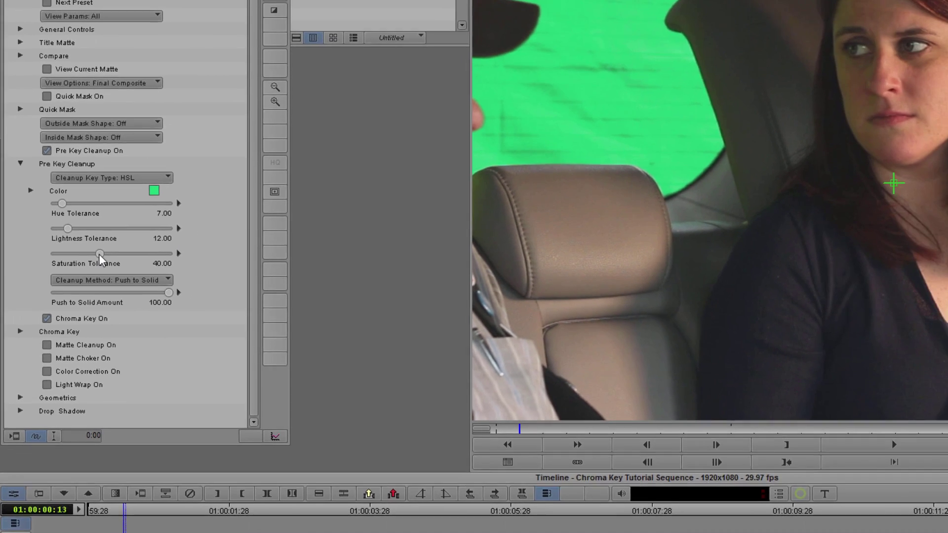
drag(121, 249, 143, 250)
drag(86, 261, 109, 258)
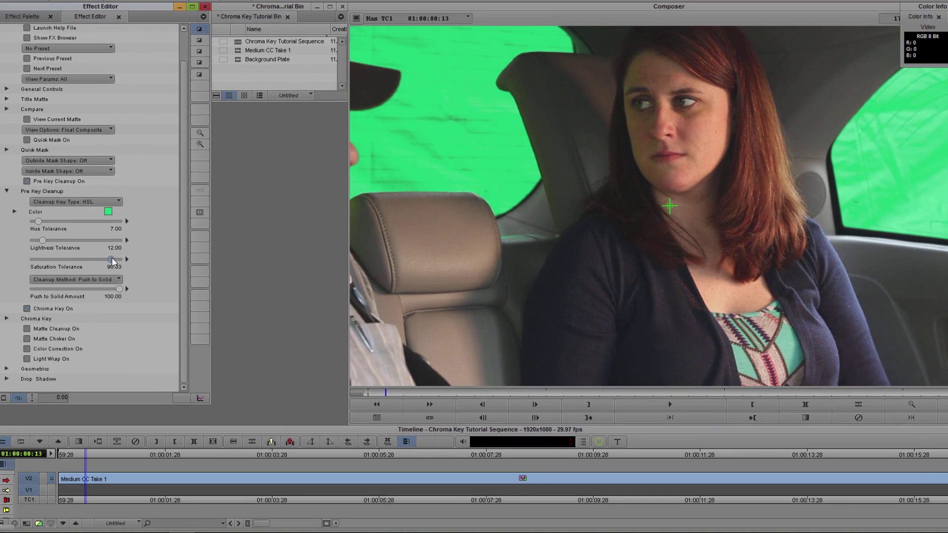
drag(44, 240, 64, 253)
drag(66, 221, 42, 239)
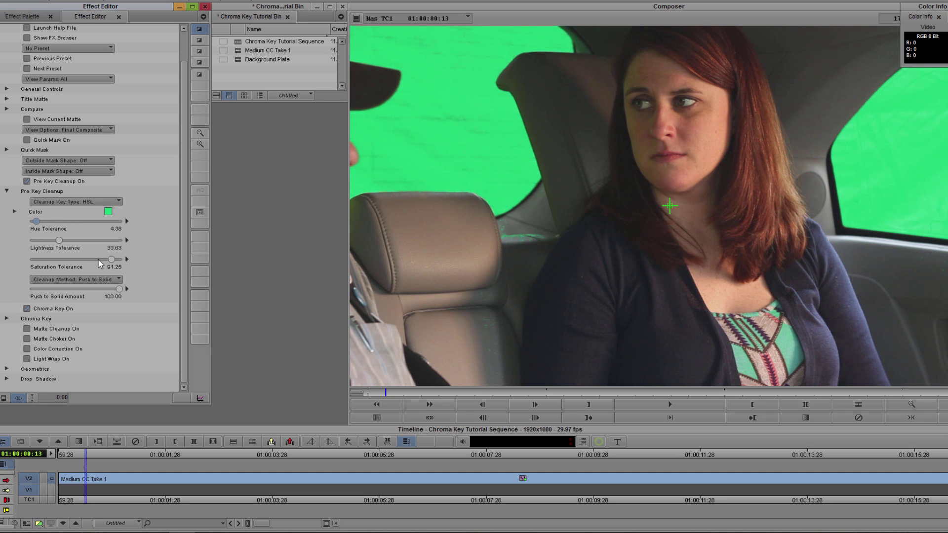
Refine the Pre Key Cleanup to Hue Tolerance 34.38, Lightness Tolerance 80 and Saturation Tolerance 47.5.
drag(112, 259, 143, 234)
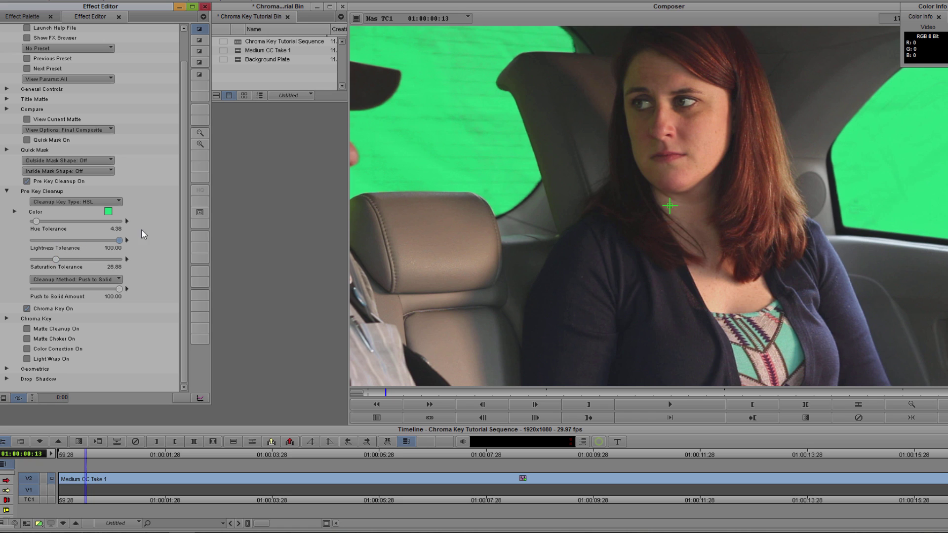
drag(57, 259, 75, 262)
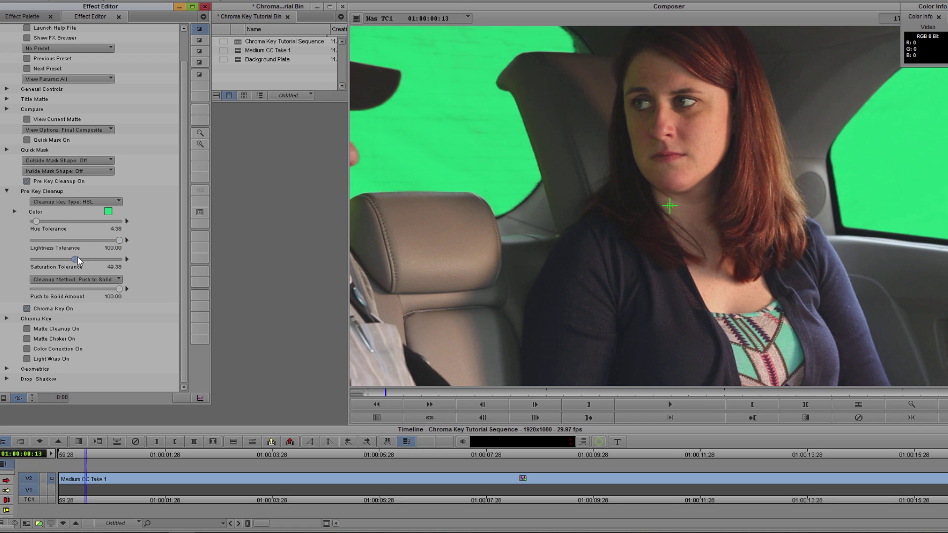
mouse_move(37, 221)
mouse_down()
mouse_move(60, 228)
mouse_move(43, 234)
mouse_up()
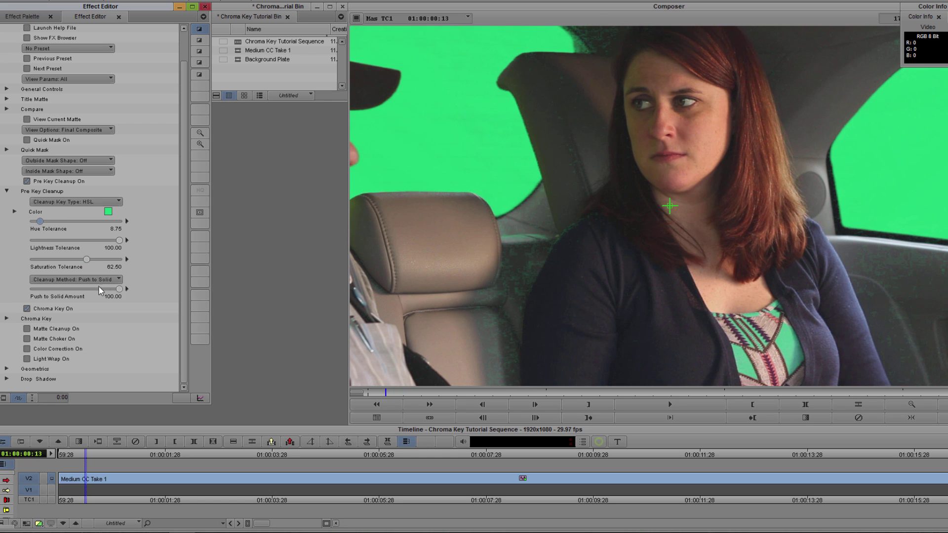
mouse_move(89, 263)
mouse_down()
mouse_move(64, 264)
mouse_move(78, 263)
mouse_up()
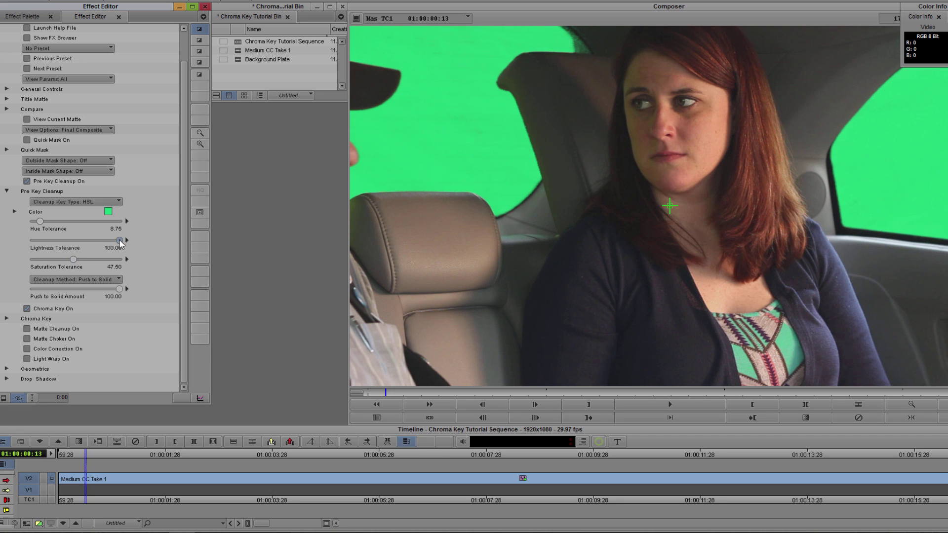
mouse_move(120, 240)
mouse_down()
mouse_move(92, 246)
mouse_move(103, 242)
mouse_up()
drag(40, 221, 61, 222)
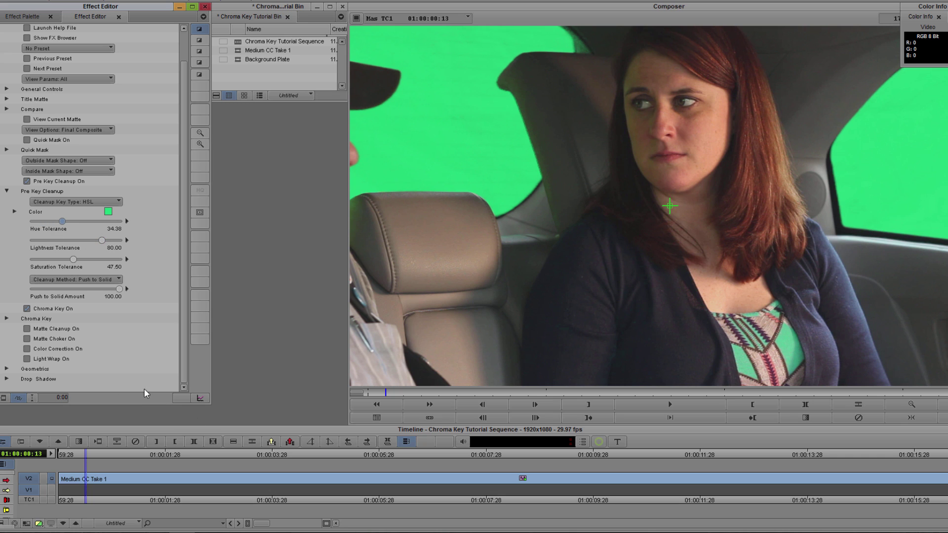
Set the Chroma Key color by sampling the cleaned-up green in the rear side window.
click(7, 318)
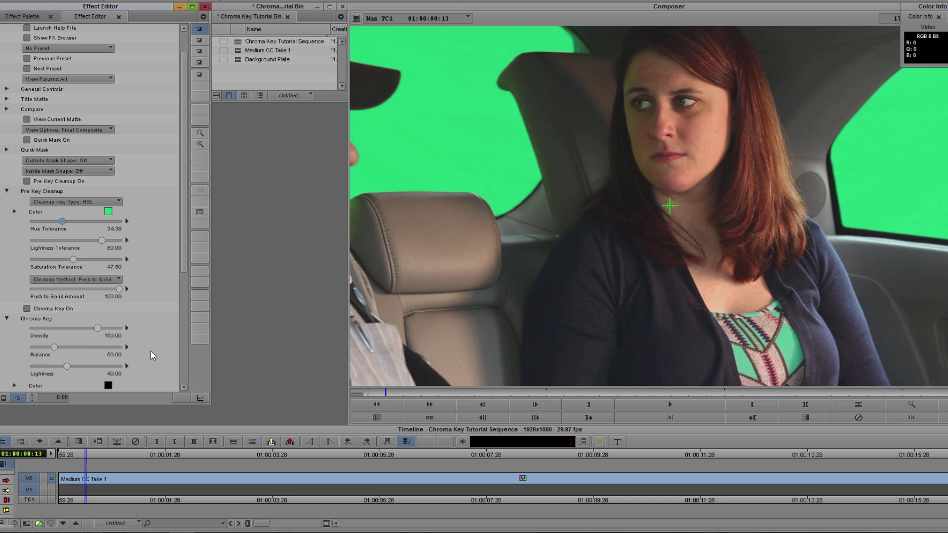
scroll(165, 346, down, 3)
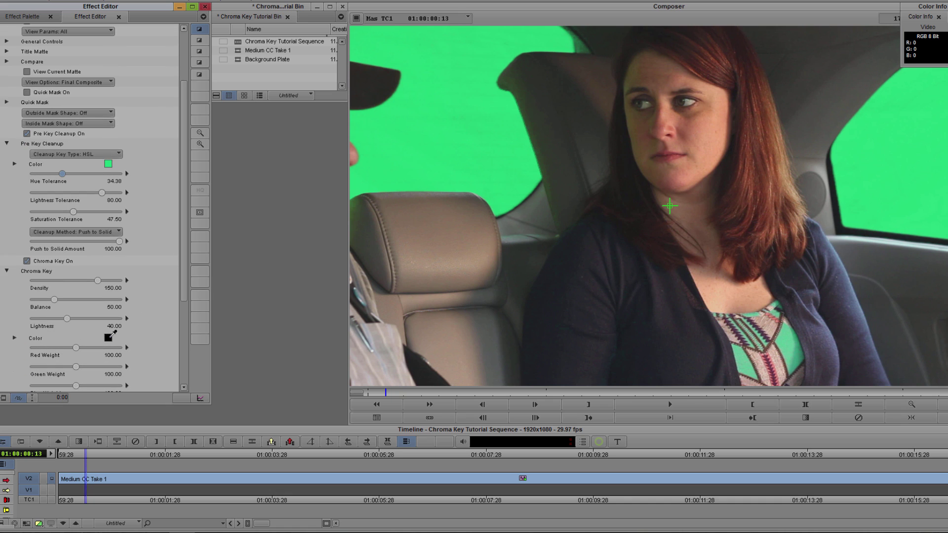
drag(469, 136, 474, 125)
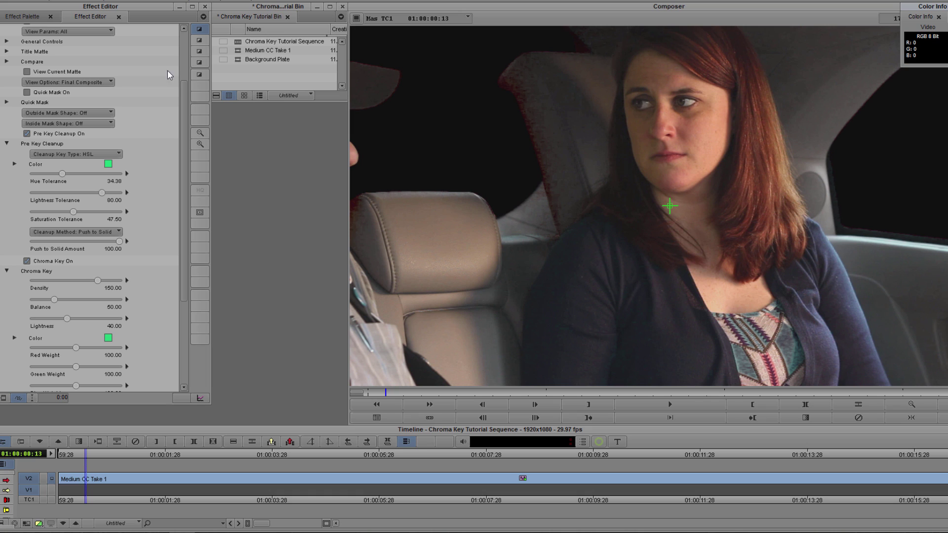
View the current matte, set Chroma Key Density to 122.5, Balance to 127.5 and Lightness to 33.13, and play the clip to 01:00:04:19.
click(26, 72)
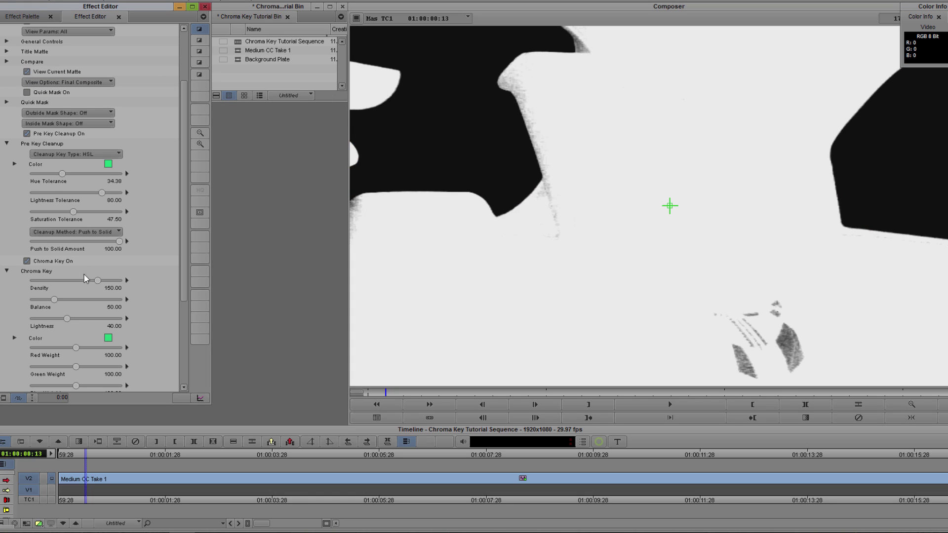
drag(98, 283, 87, 300)
mouse_move(67, 319)
mouse_down()
mouse_move(99, 318)
mouse_move(64, 331)
mouse_up()
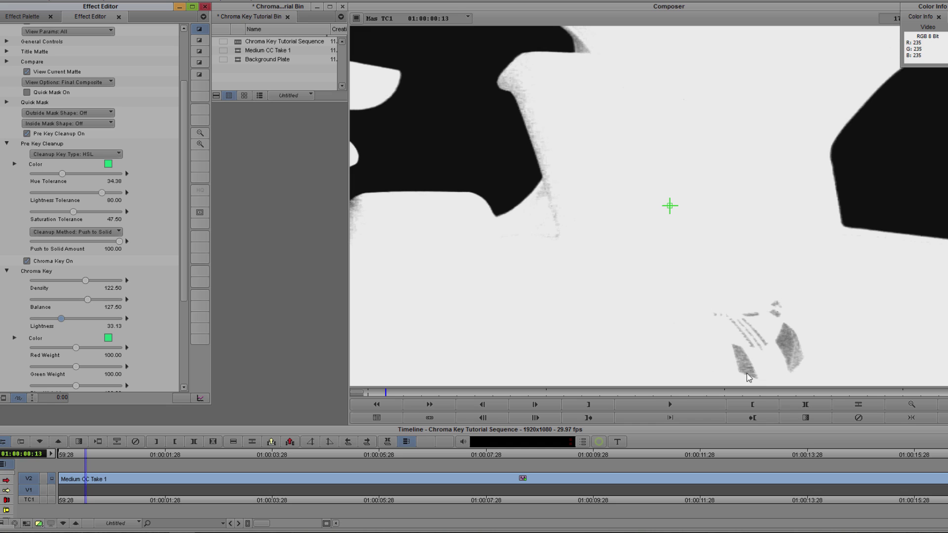
key(space)
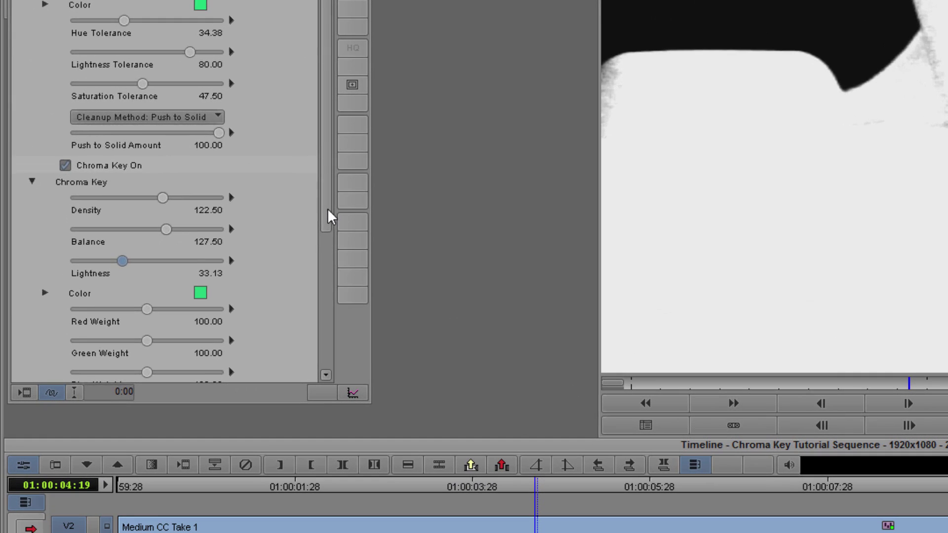
Turn on Matte Cleanup with White Level 48.13 and Black Level 0, playing the clip to check the matte.
drag(257, 253, 257, 363)
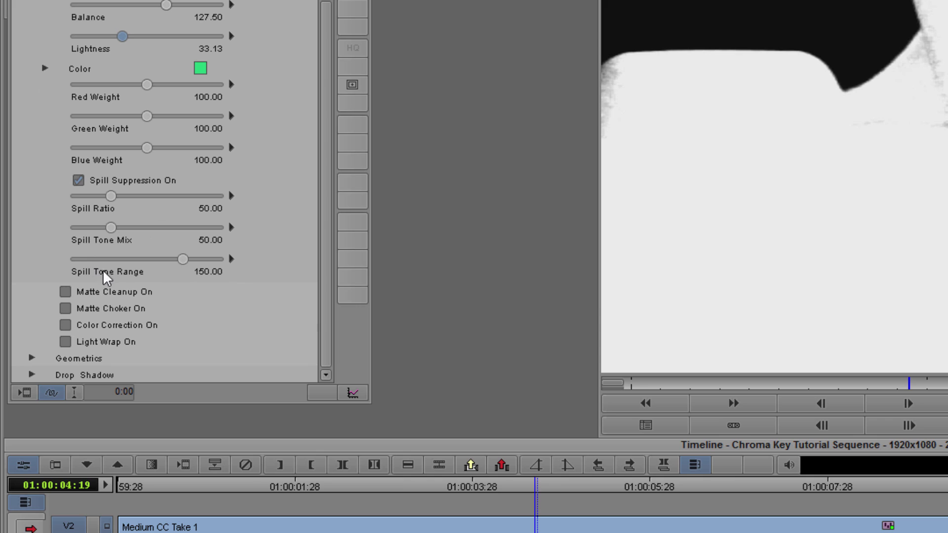
click(66, 293)
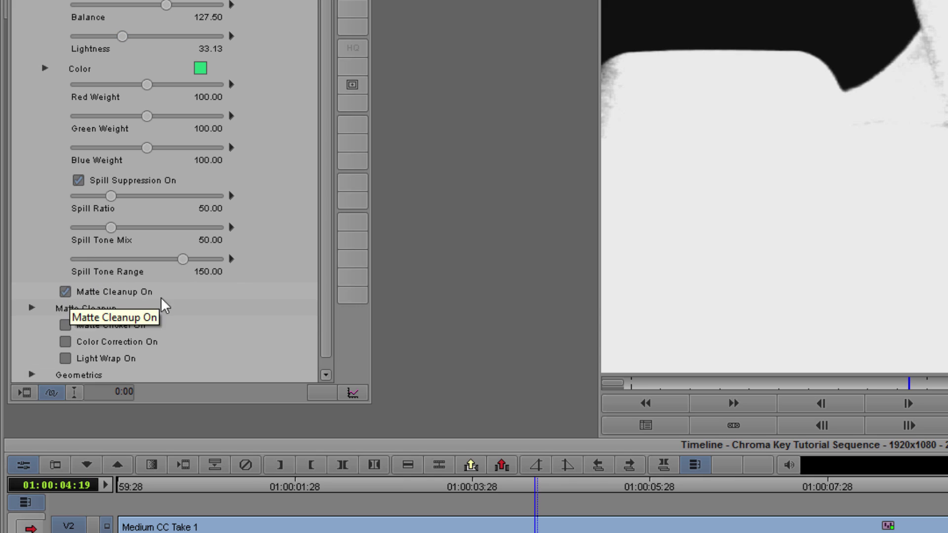
click(32, 309)
scroll(298, 296, down, 7)
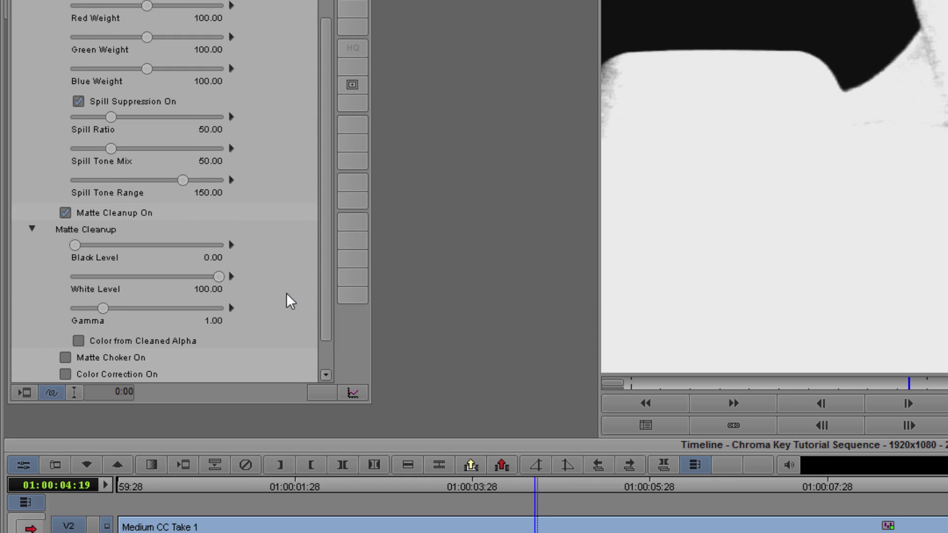
drag(207, 236, 184, 241)
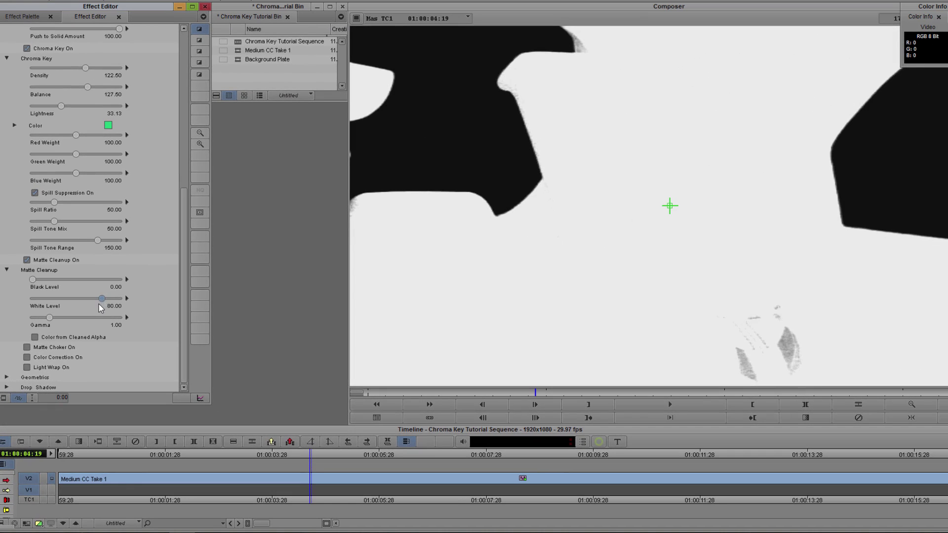
drag(99, 305, 79, 311)
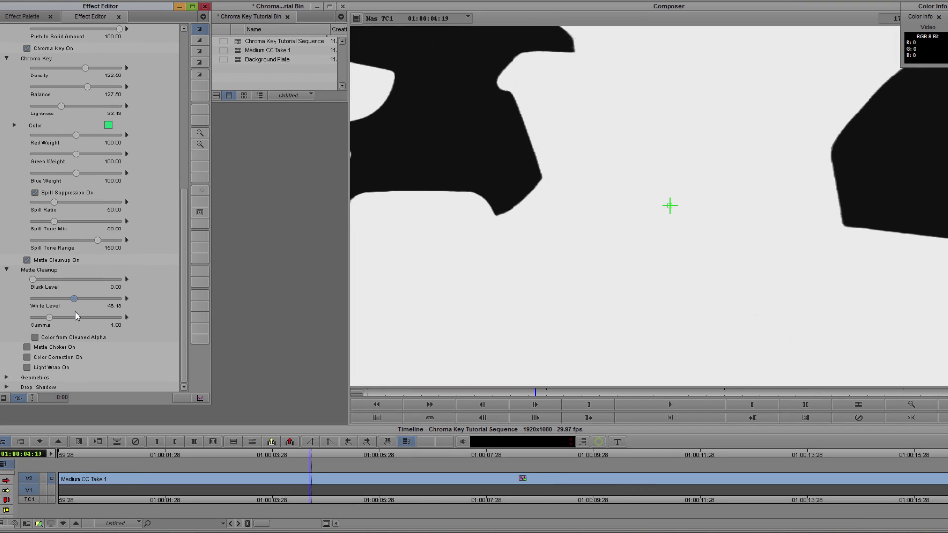
key(space)
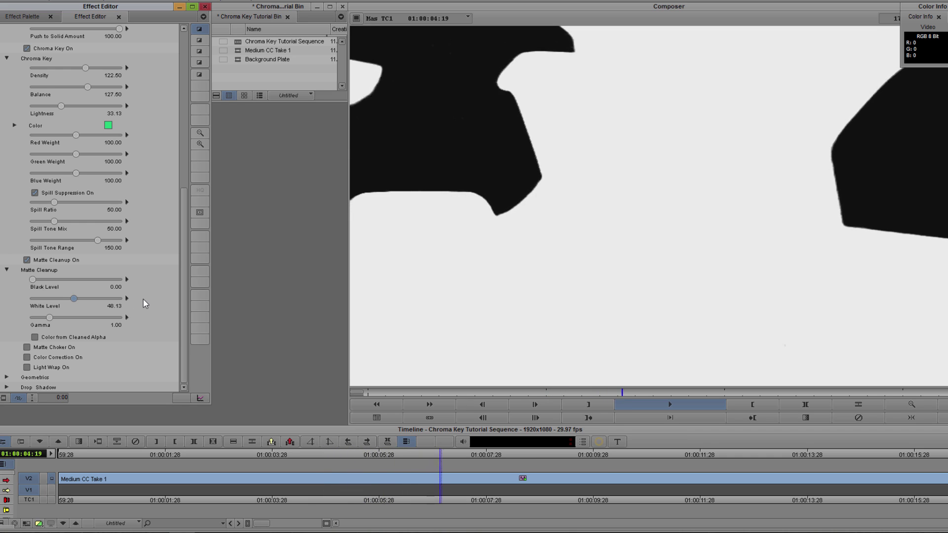
mouse_move(33, 279)
mouse_down()
mouse_move(65, 282)
mouse_move(28, 295)
mouse_up()
Turn off the current matte view and edit the Background Plate clip onto V1 beneath Medium CC Take 1.
scroll(142, 158, up, 10)
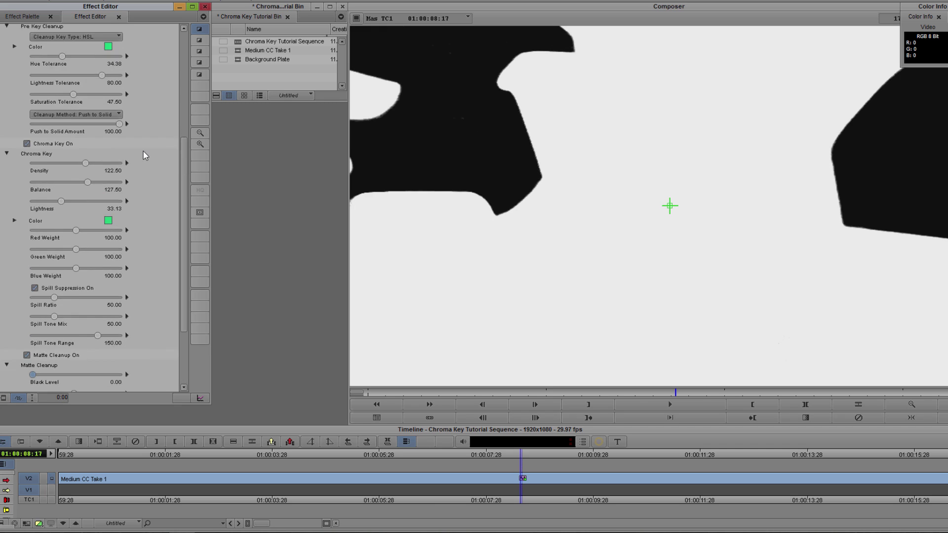
click(32, 113)
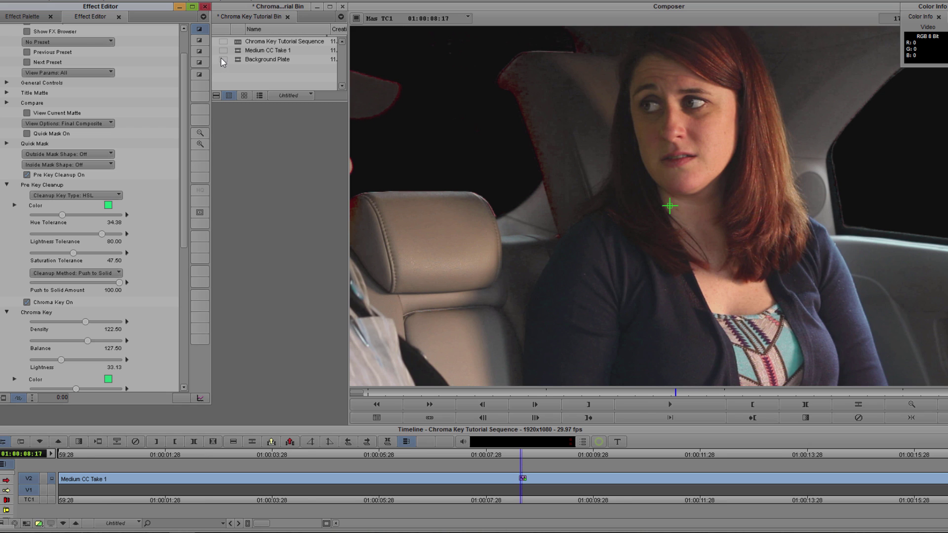
drag(222, 61, 90, 496)
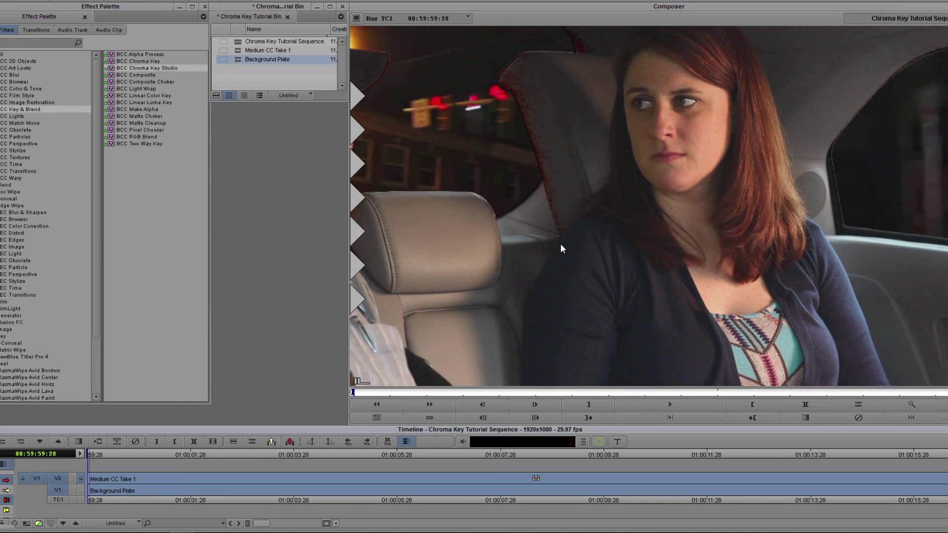
At 01:00:02:15, turn on Matte Choker for Medium CC Take 1 and set Blur to 13.44, Choke to 75 and Gray Soften to 42.5.
click(221, 457)
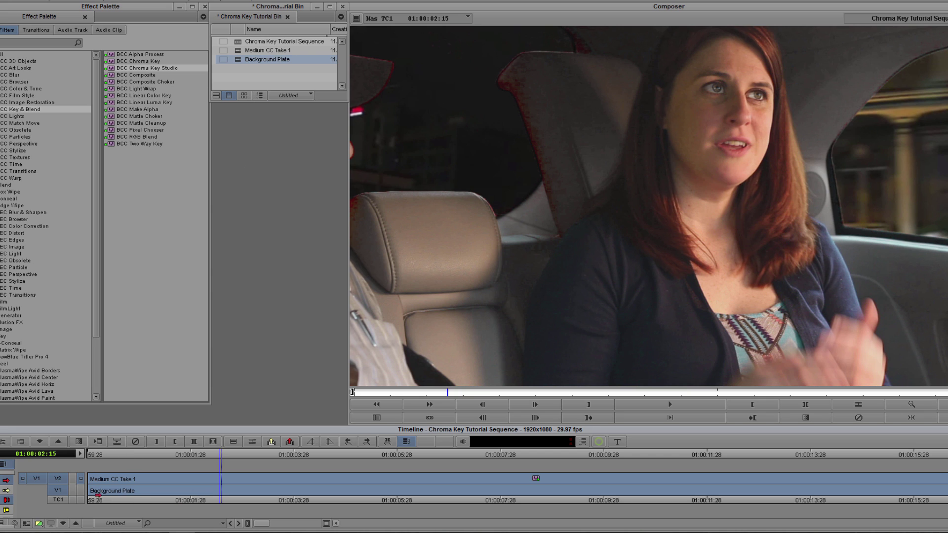
click(118, 479)
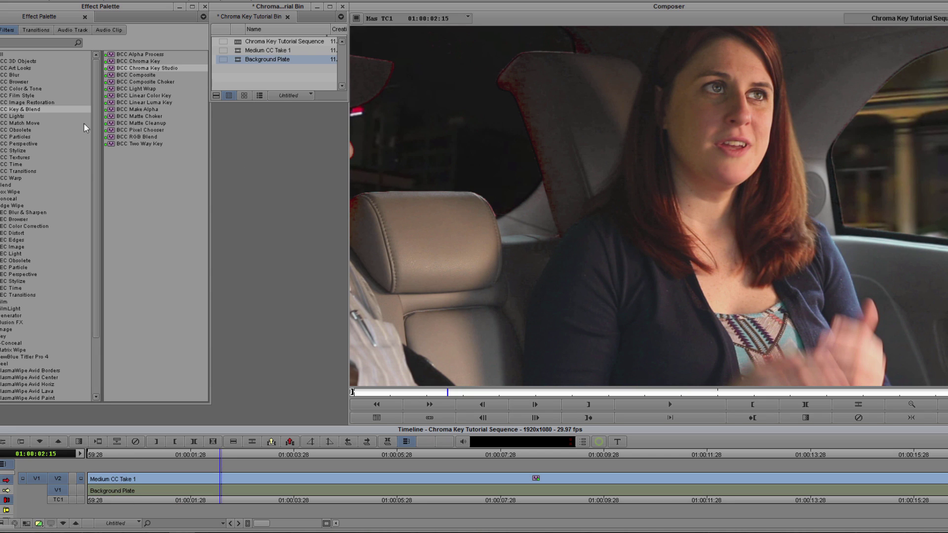
click(2, 442)
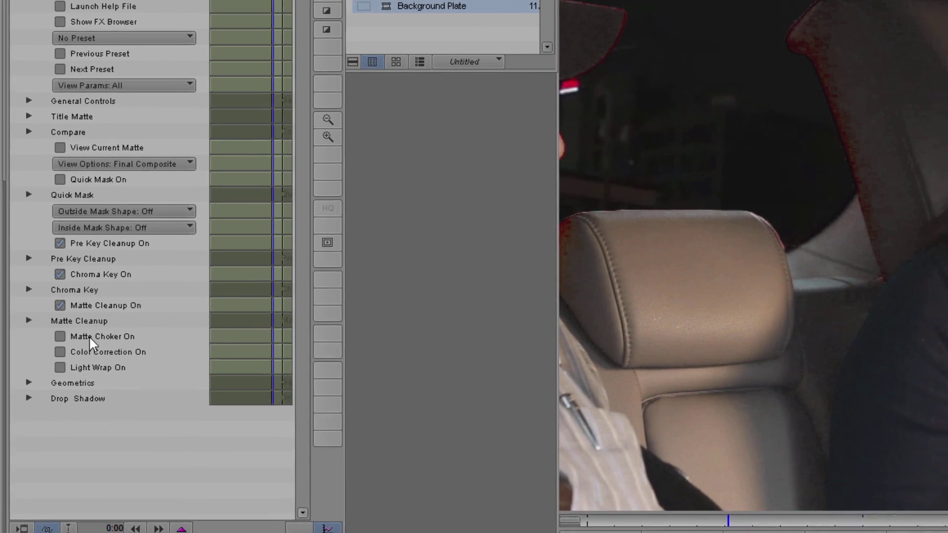
click(27, 274)
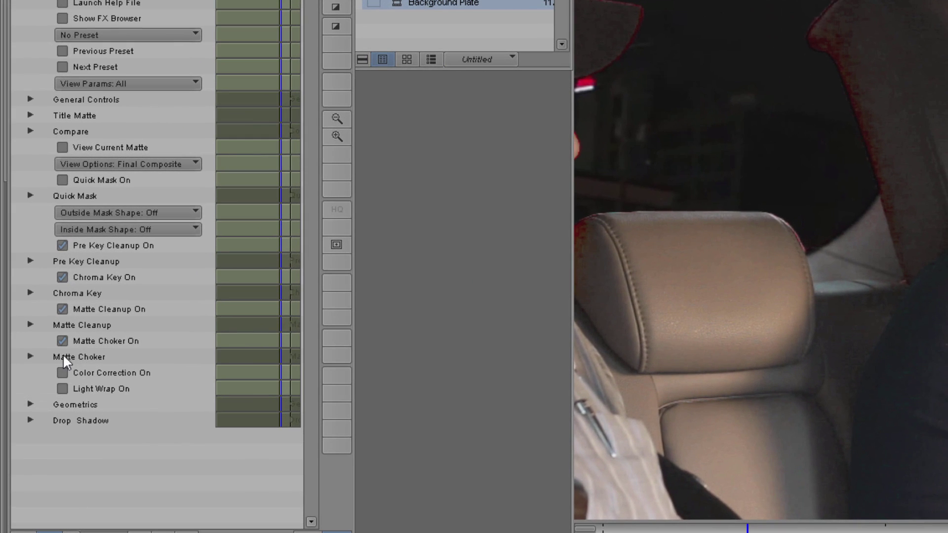
click(30, 357)
drag(79, 376, 107, 373)
drag(98, 432, 133, 444)
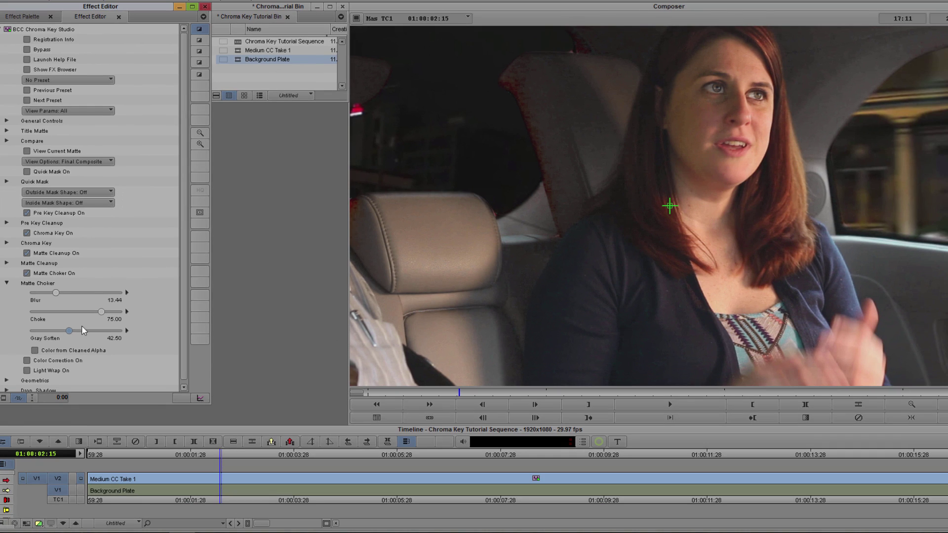
Turn on Color Correction in BCC Chroma Key Studio and set Brightness to -8.75.
click(27, 361)
scroll(9, 354, down, 1)
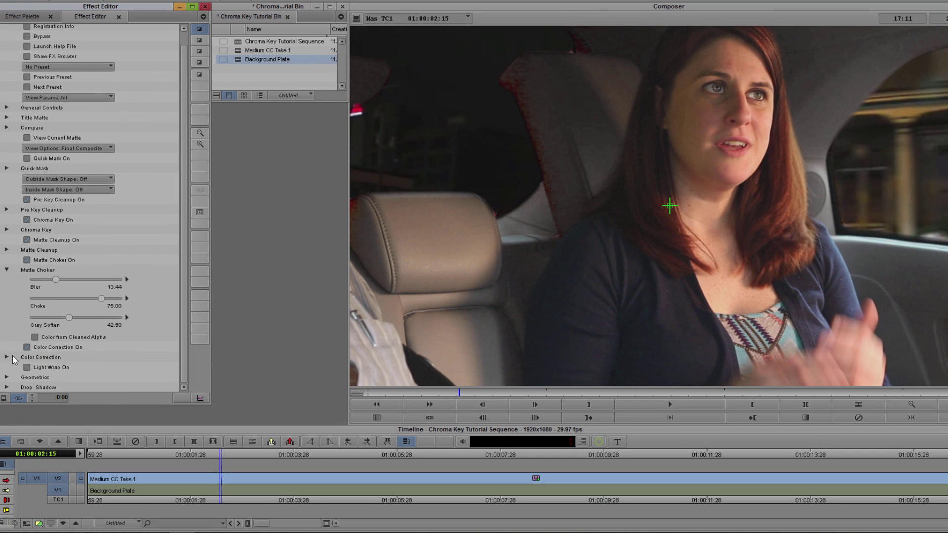
click(7, 357)
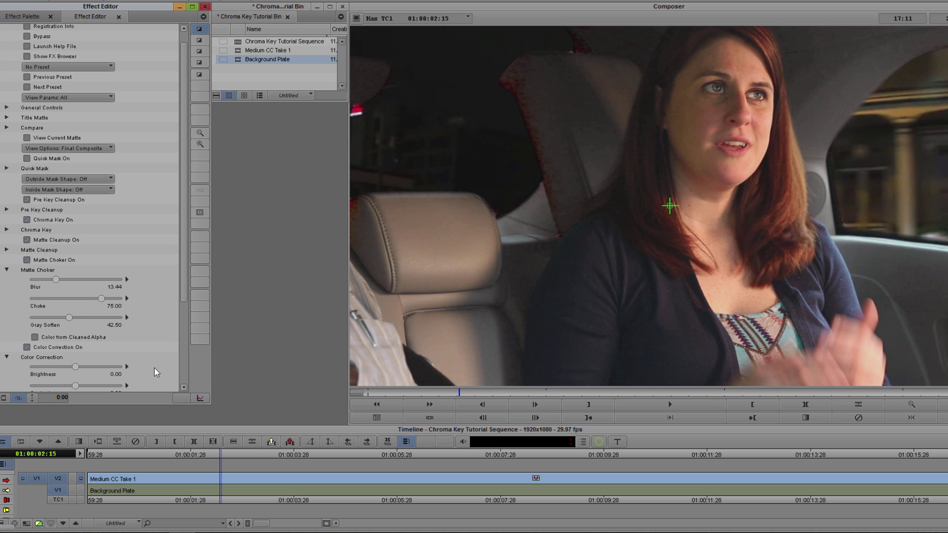
drag(187, 290, 170, 389)
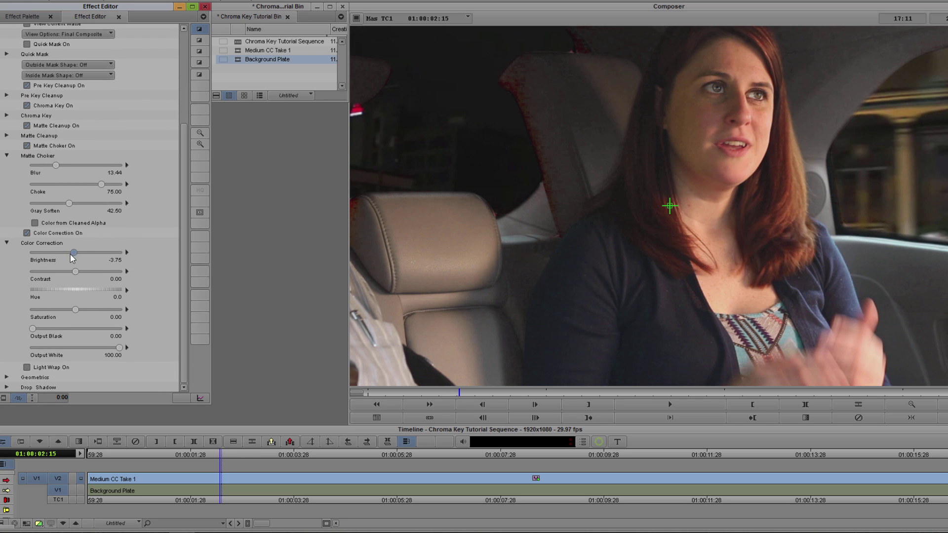
drag(73, 254, 71, 254)
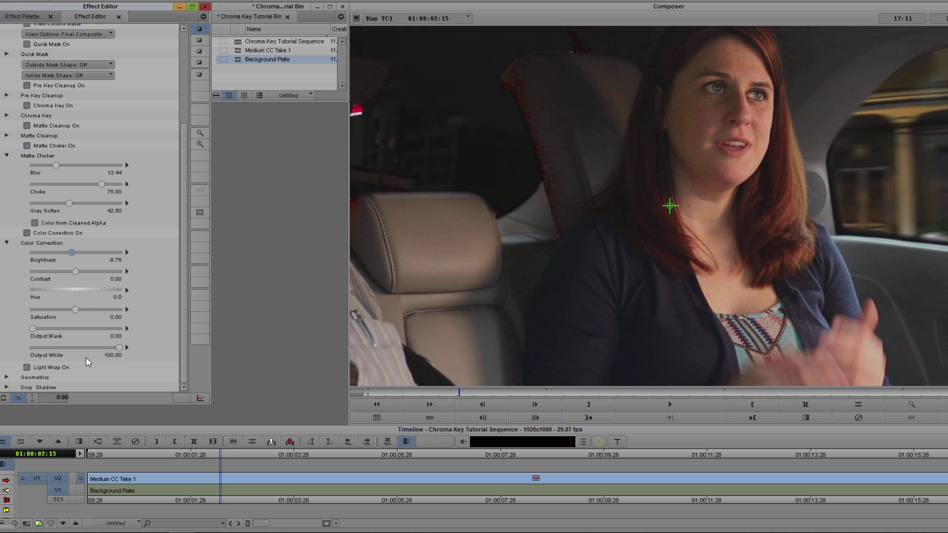
Turn on Light Wrap for the keyed clip and set its Background to 1st Below.
click(27, 367)
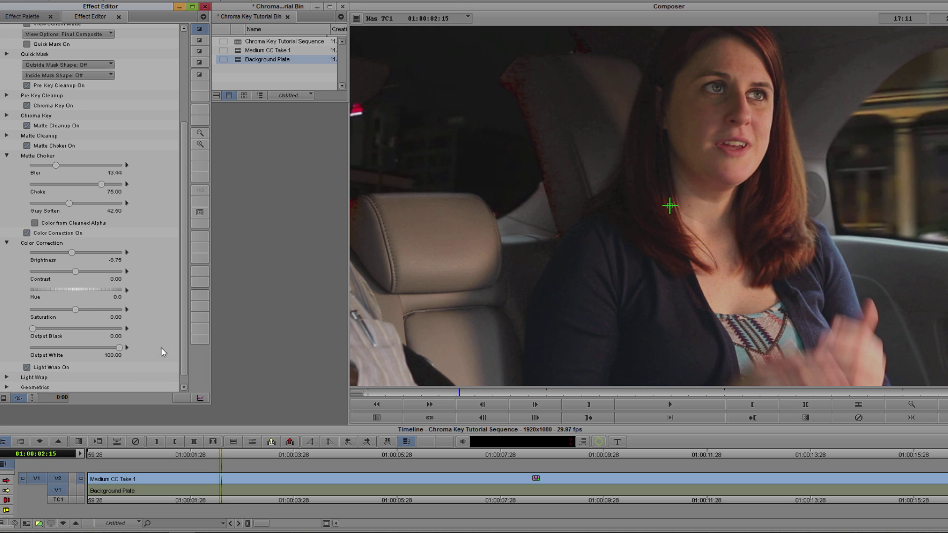
scroll(186, 365, down, 1)
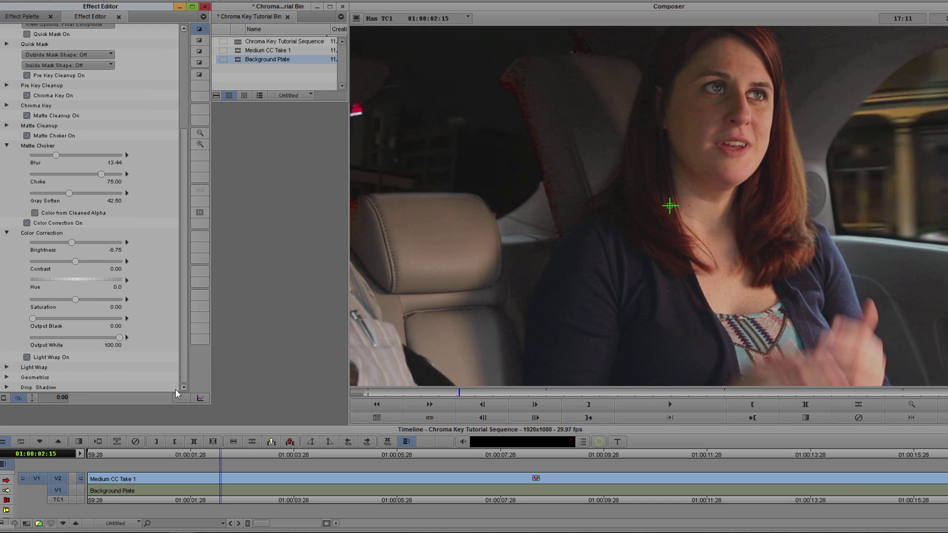
click(7, 367)
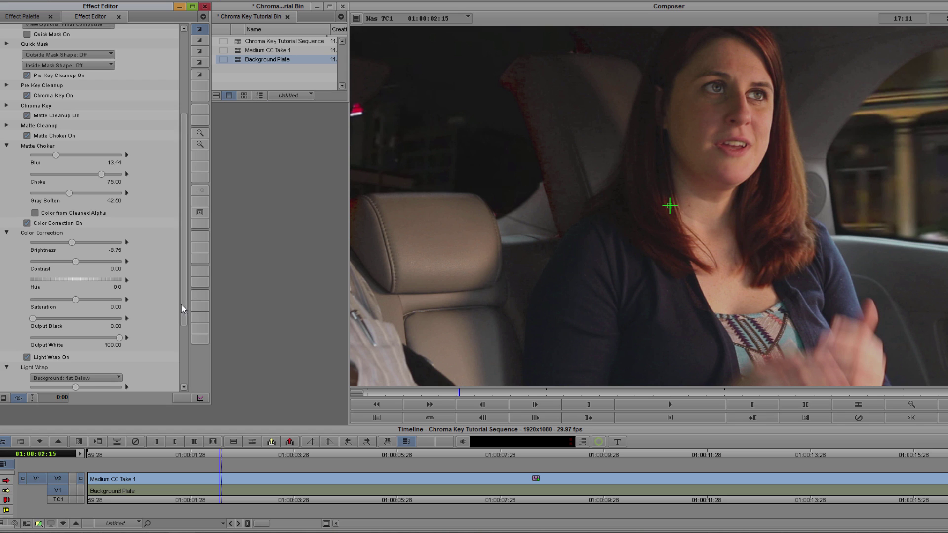
scroll(185, 315, down, 5)
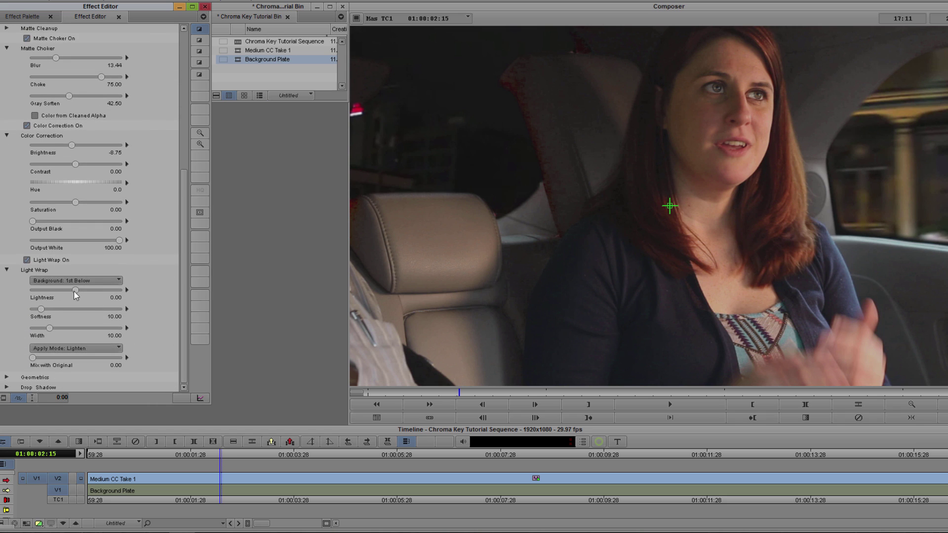
click(85, 280)
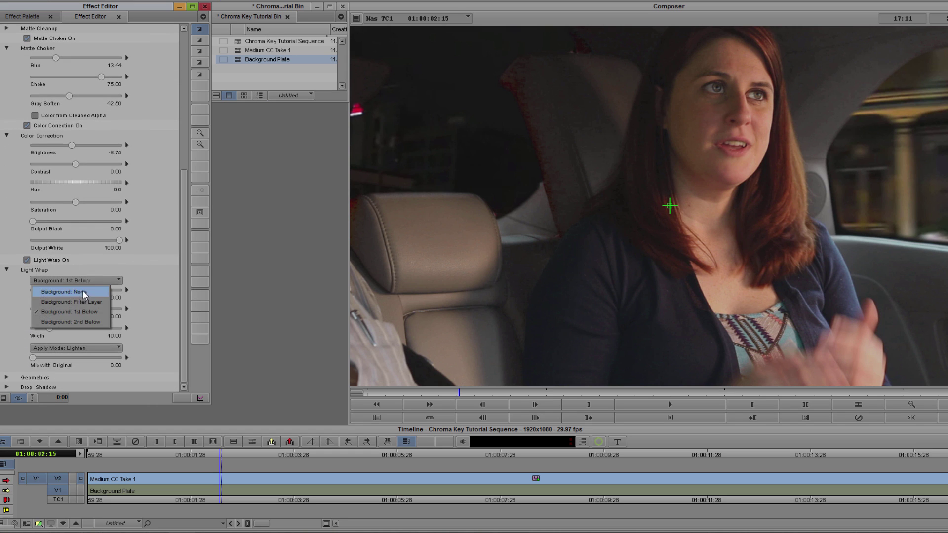
click(85, 311)
drag(75, 291, 71, 328)
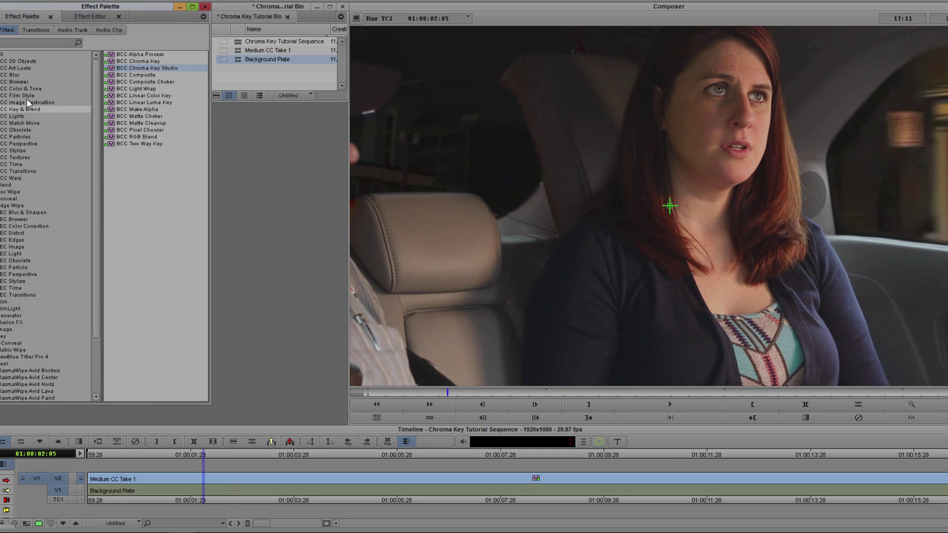
Add BCC Fast Film Process from BCC Film Style on top of the existing key effect on Medium CC Take 1.
click(25, 95)
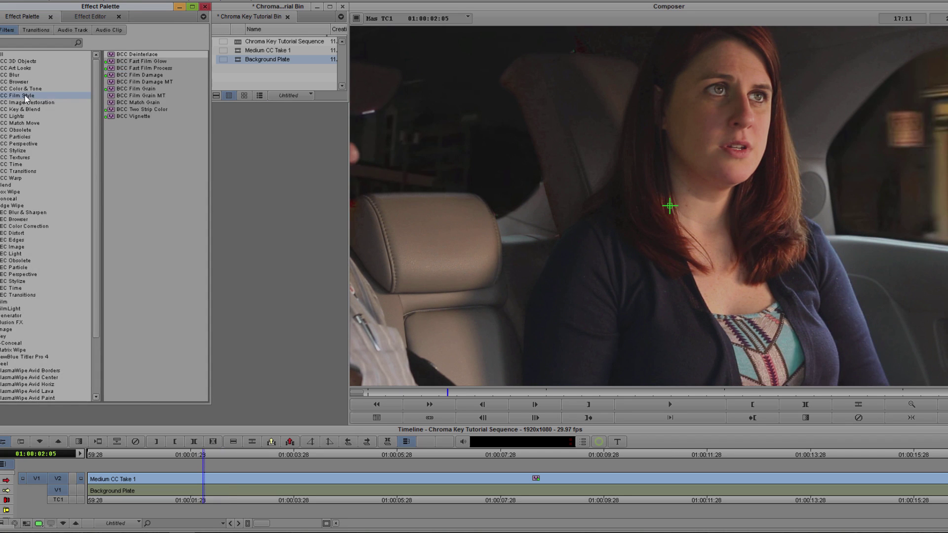
click(170, 69)
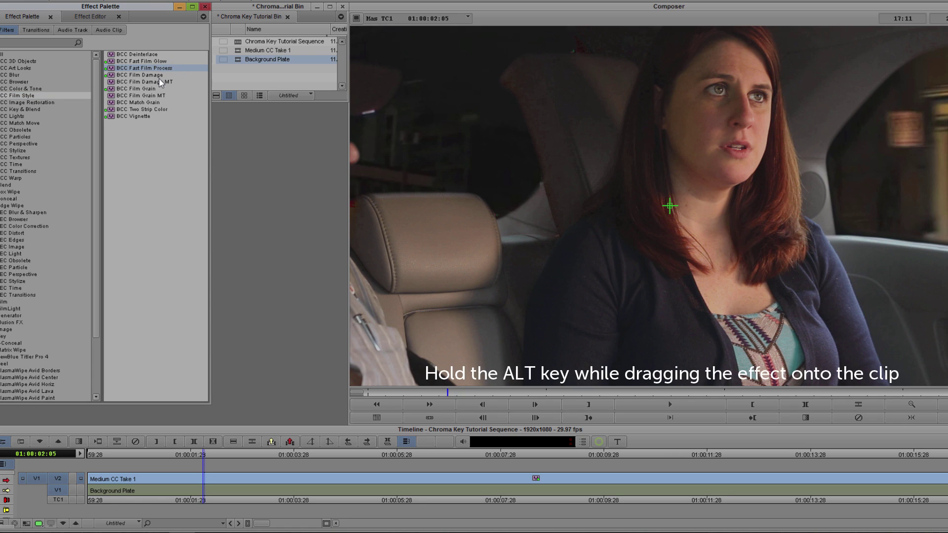
drag(165, 72, 174, 487)
click(215, 451)
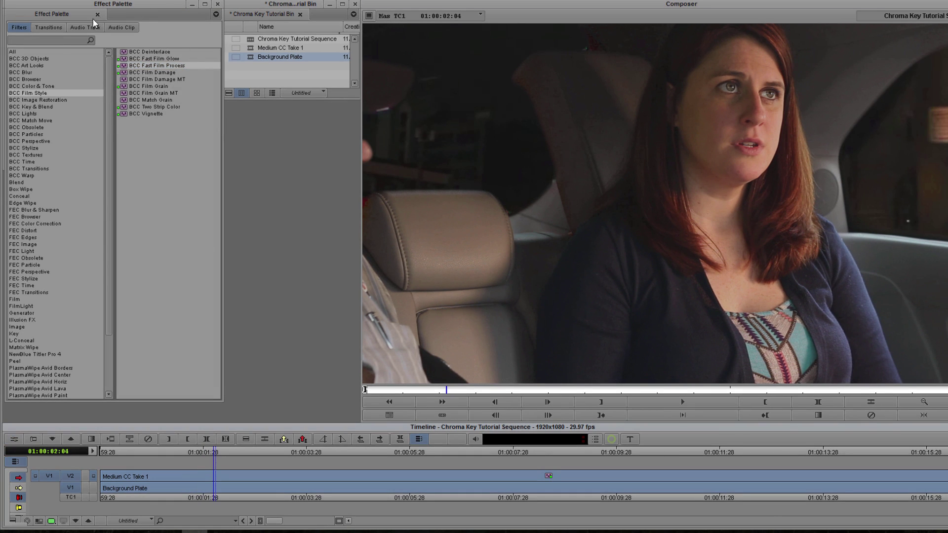
Open the effects of Medium CC Take 1 and turn on MultiFilter Start under BCC Chroma Key Studio's Title Matte settings.
click(196, 481)
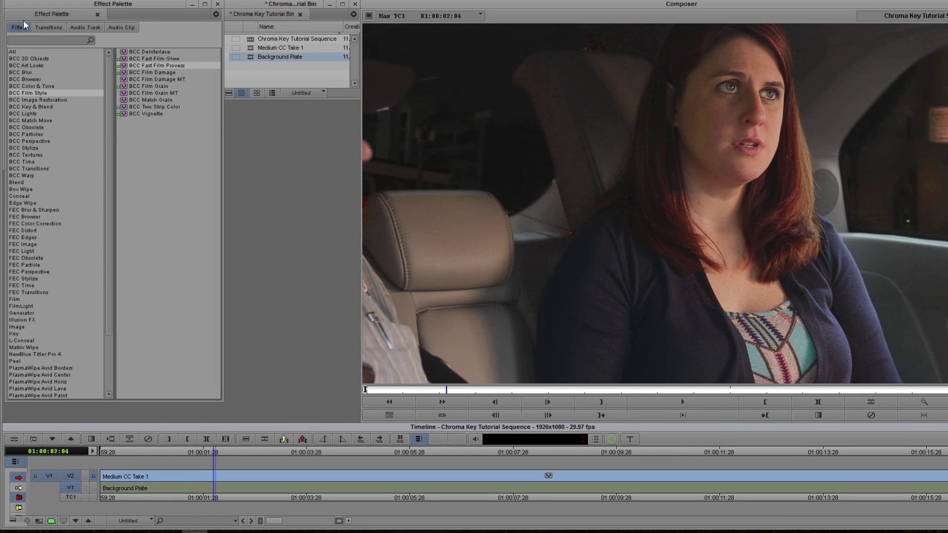
click(14, 439)
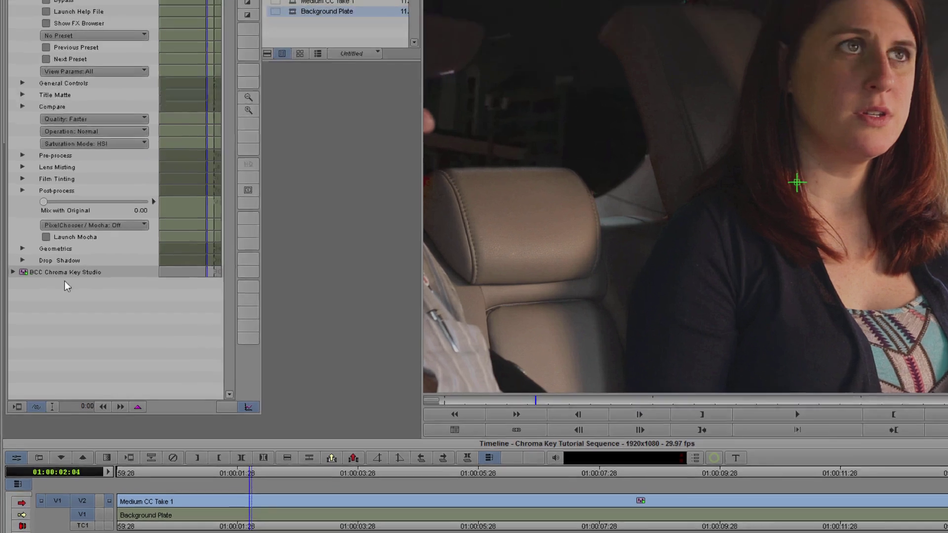
click(14, 273)
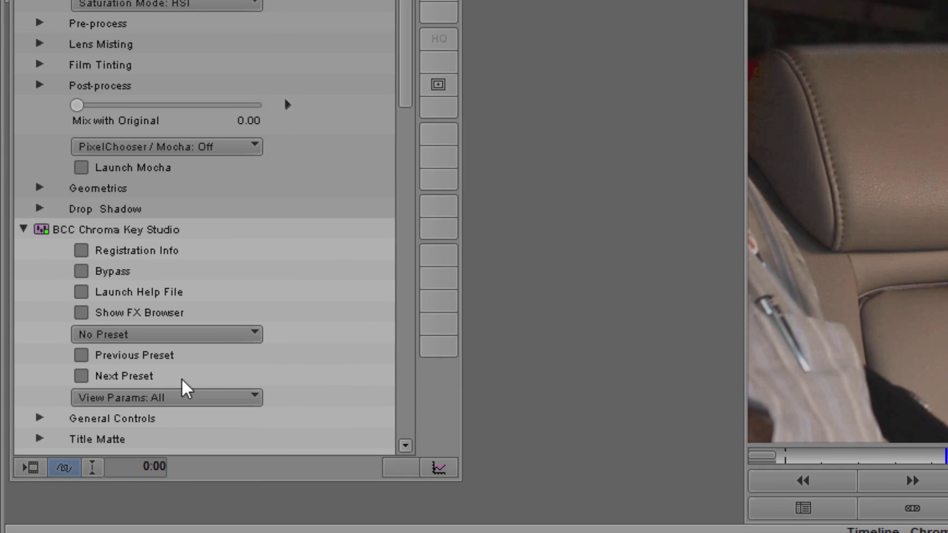
scroll(185, 387, down, 3)
click(41, 309)
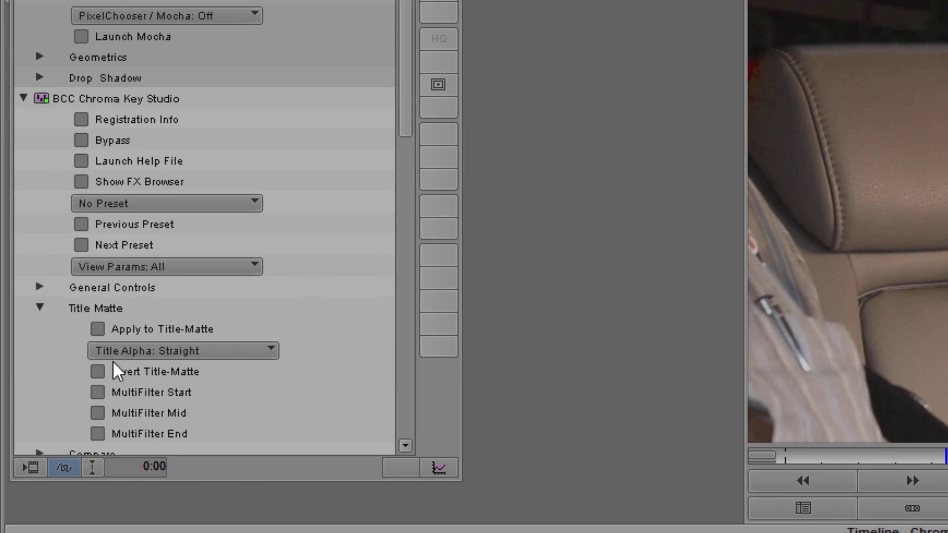
scroll(117, 371, down, 3)
click(173, 262)
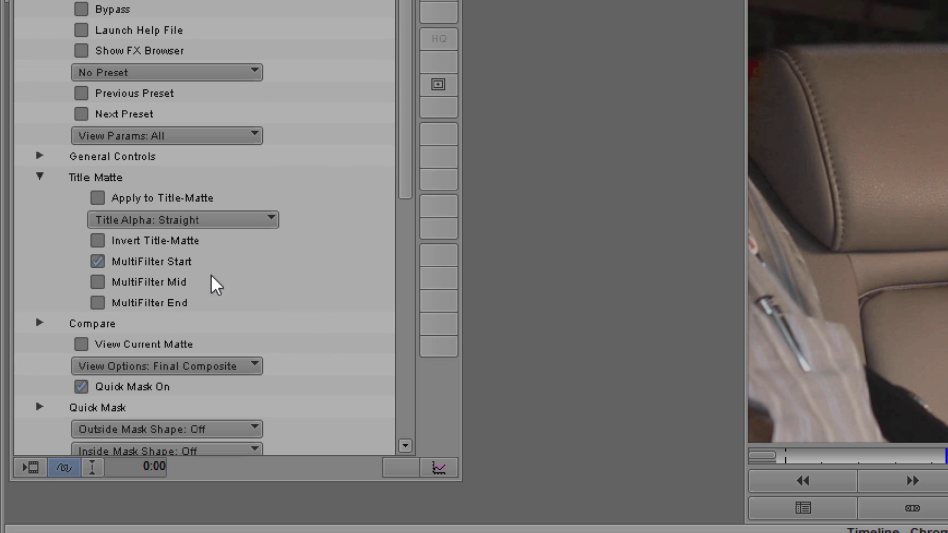
Turn on MultiFilter End in the Title Matte settings of BCC Fast Film Process.
scroll(406, 184, up, 6)
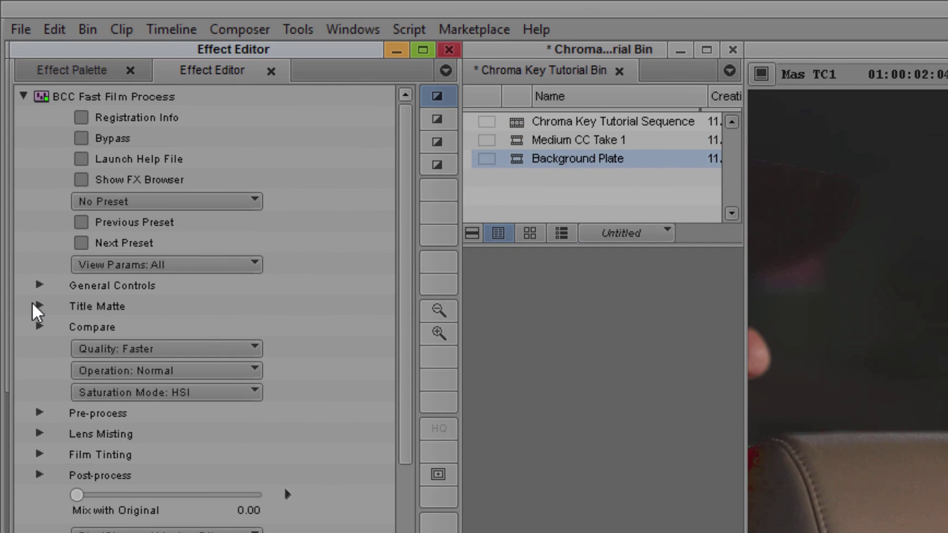
click(39, 307)
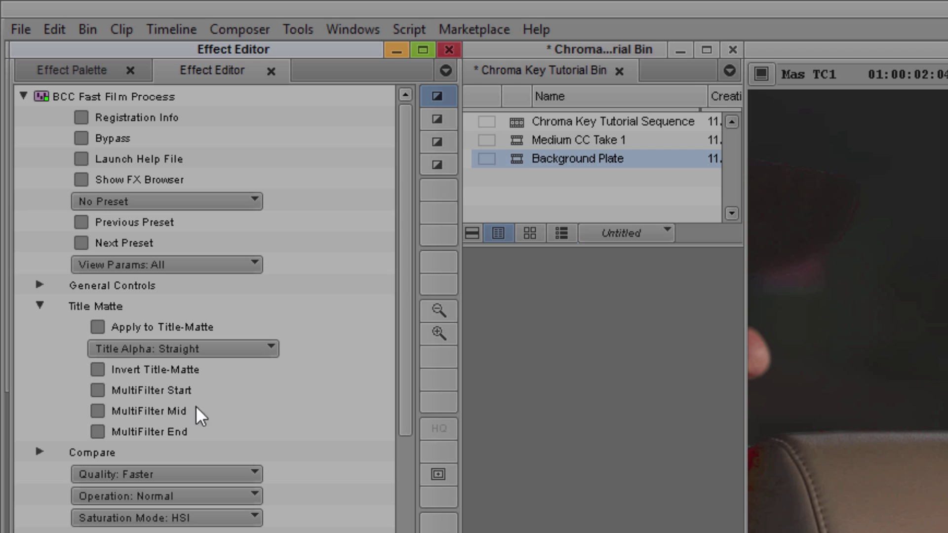
click(148, 437)
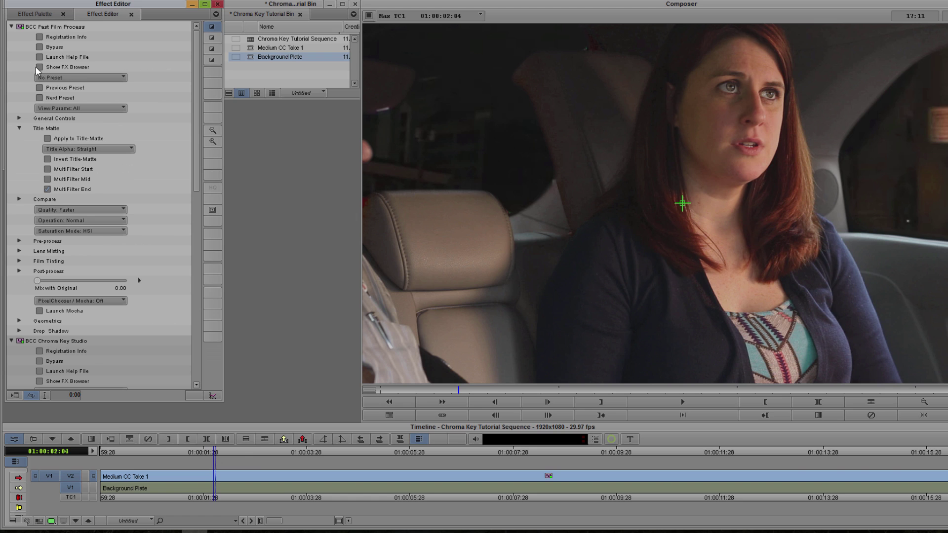
Apply a dark, high-contrast FX Browser preset to BCC Fast Film Process and turn MultiFilter End back on.
click(39, 67)
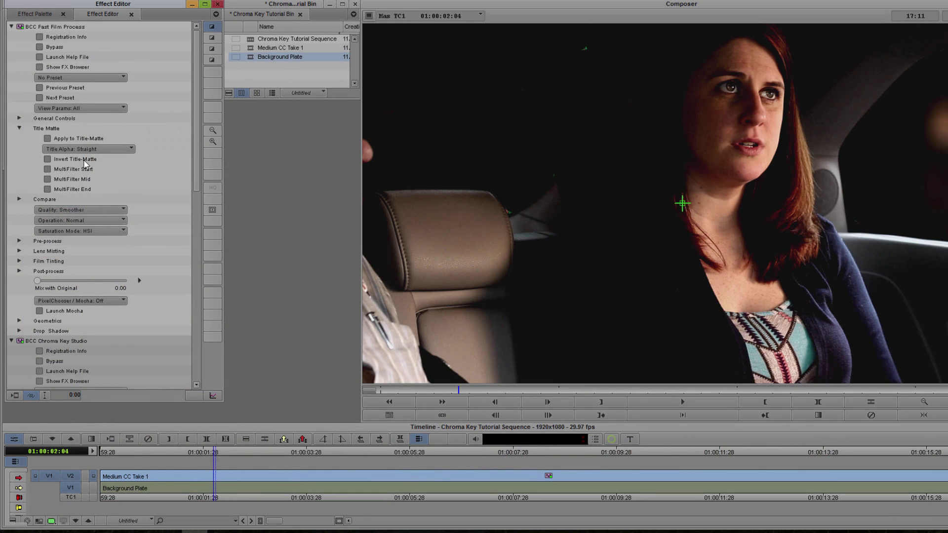
click(48, 189)
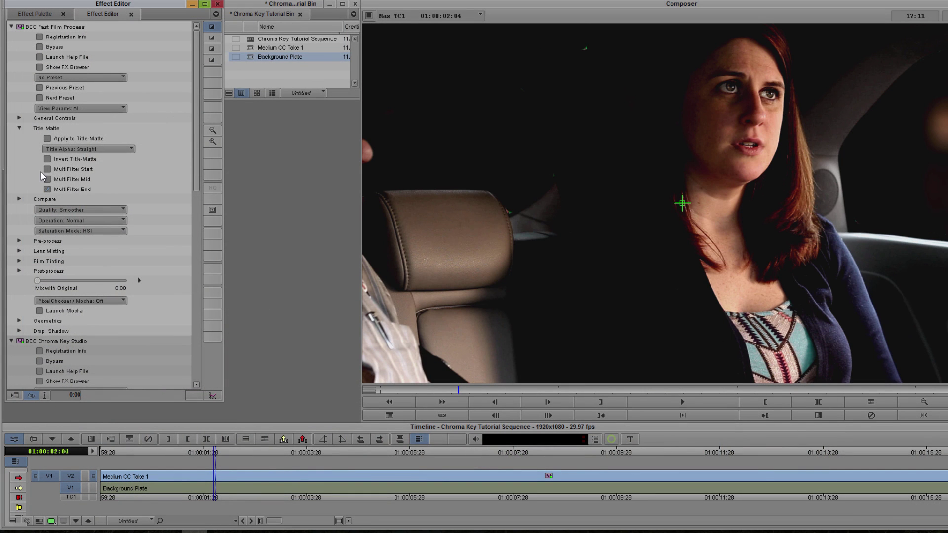
click(20, 130)
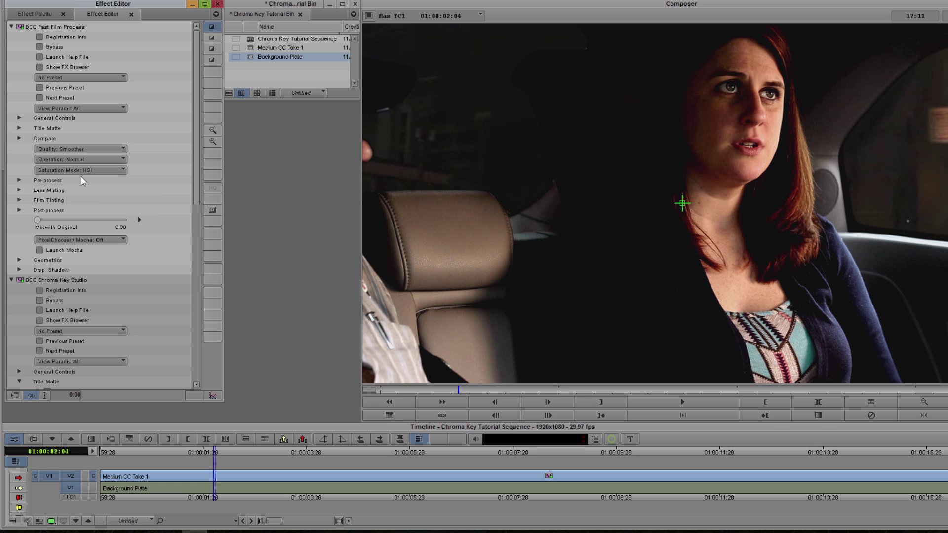
Lower the Pre-process Contrast of BCC Fast Film Process.
click(26, 181)
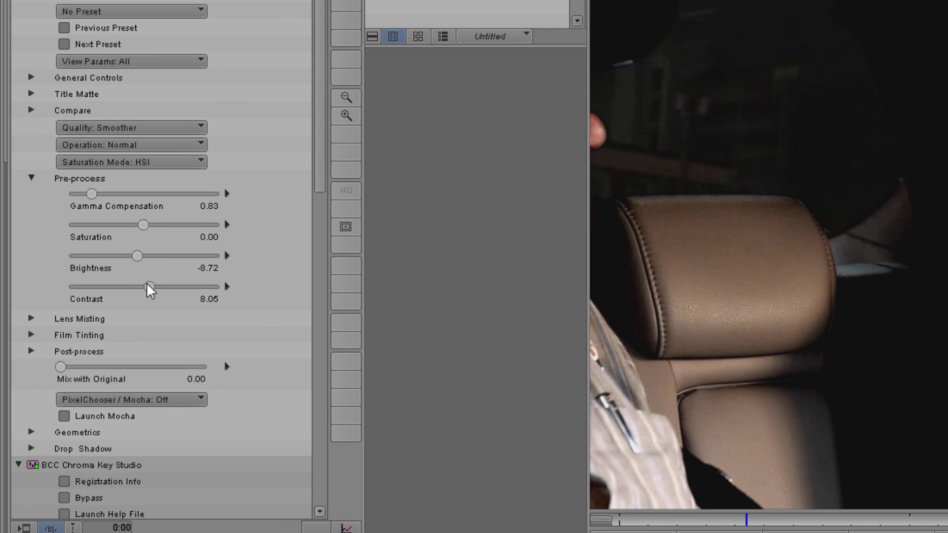
drag(146, 289, 130, 295)
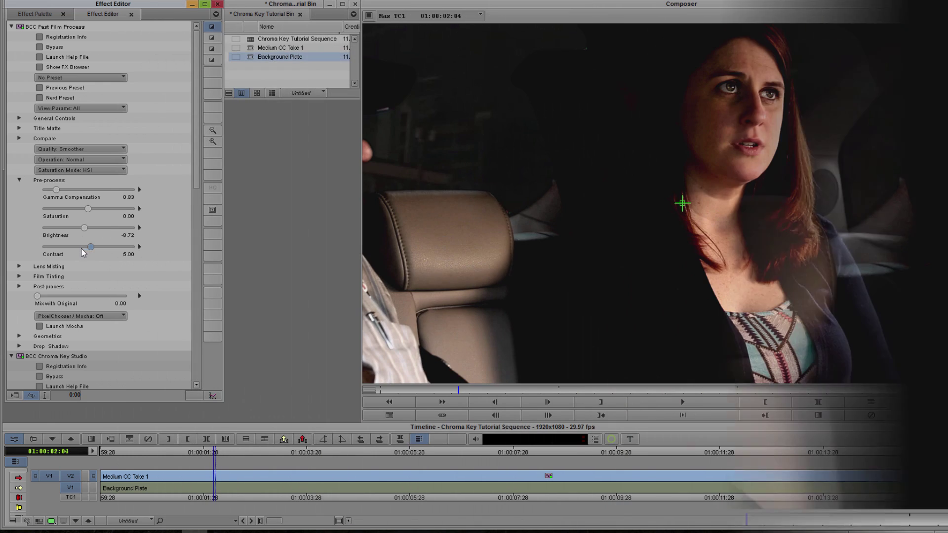
drag(82, 247, 81, 249)
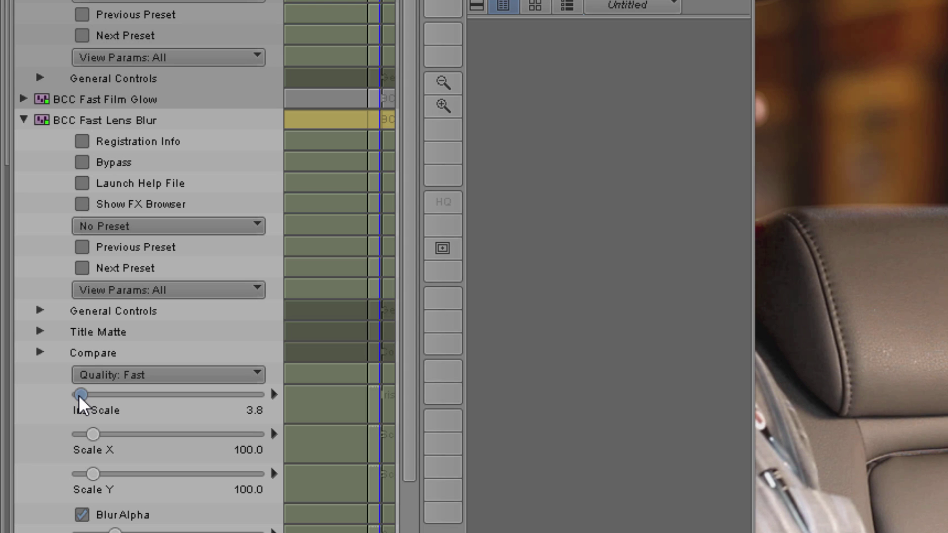
Set the Iris Scale of BCC Fast Lens Blur on the Background Plate clip to 1.3.
drag(78, 396, 77, 395)
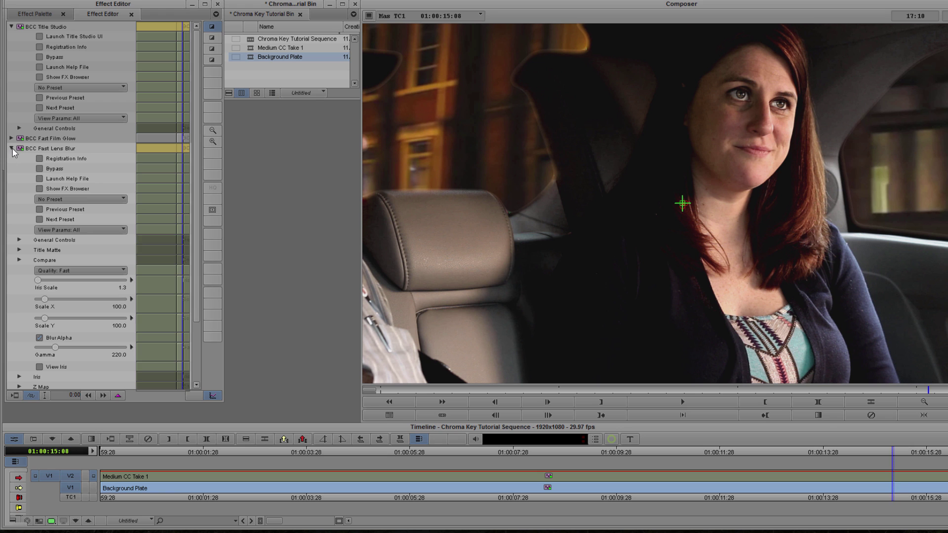
click(11, 148)
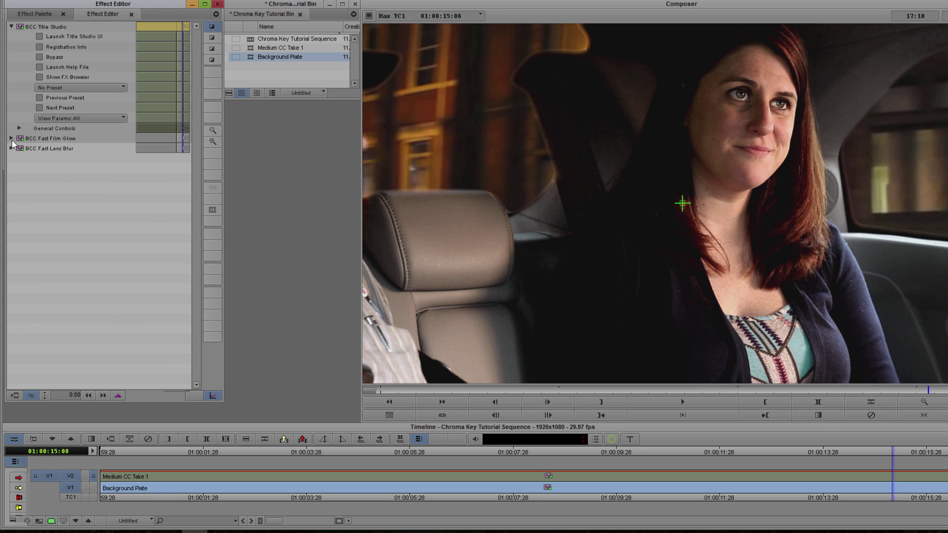
Apply the Horizontal Cool Mist preset from the FX Browser to BCC Fast Film Glow on the Background Plate clip.
click(10, 139)
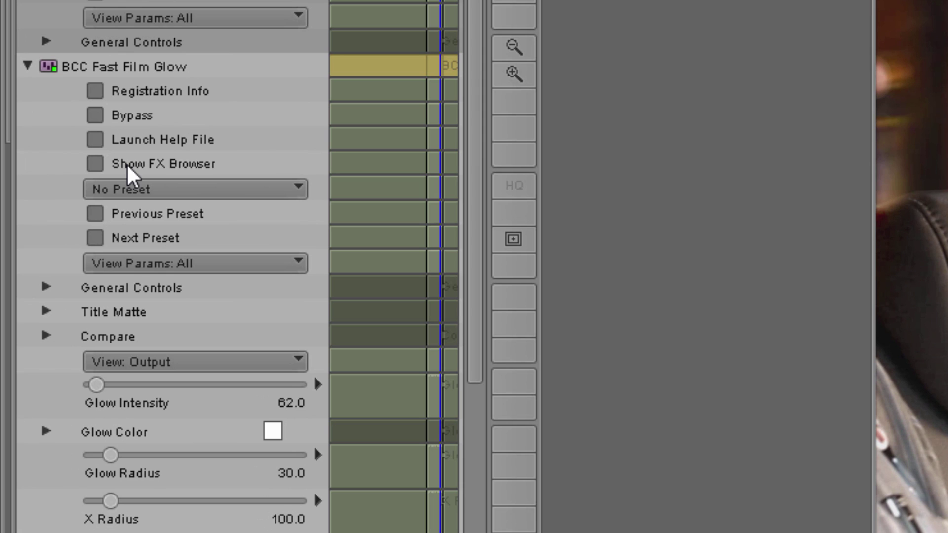
click(91, 161)
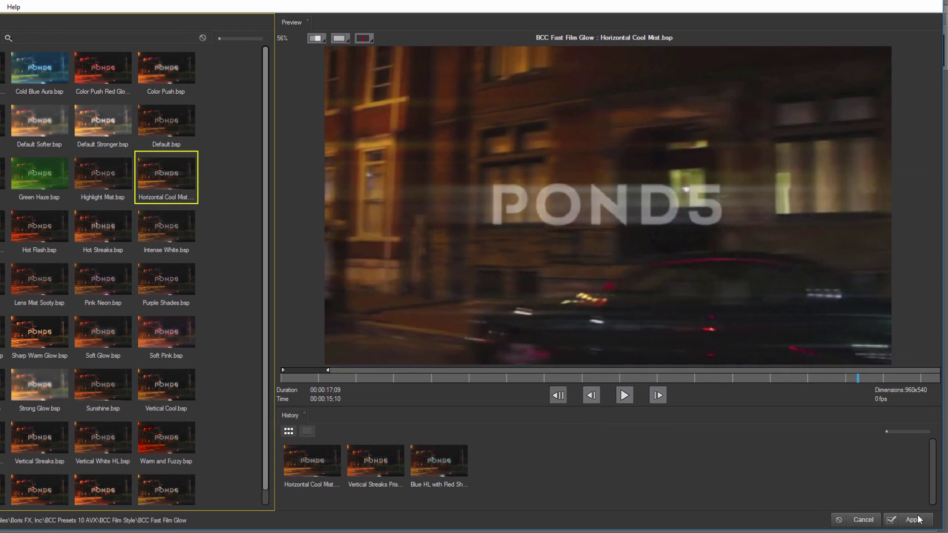
click(910, 519)
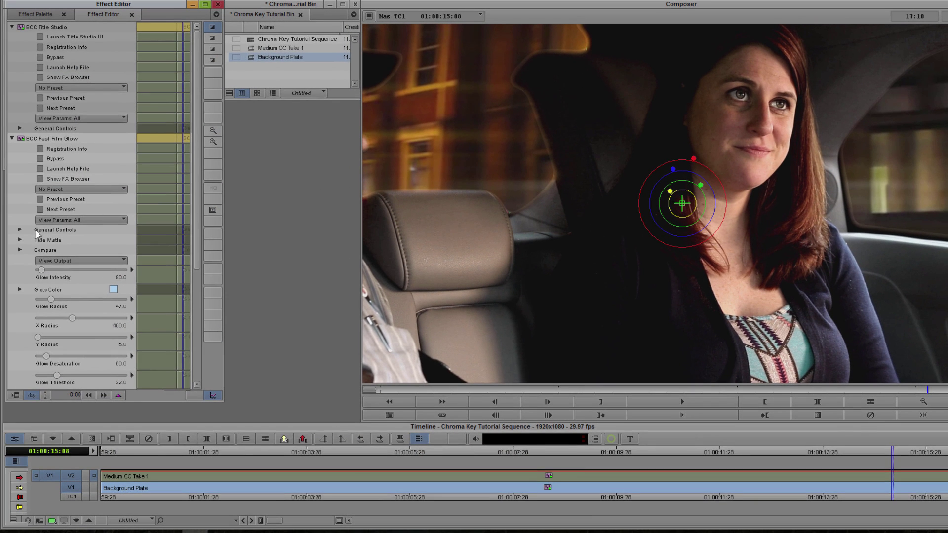
drag(70, 316, 80, 316)
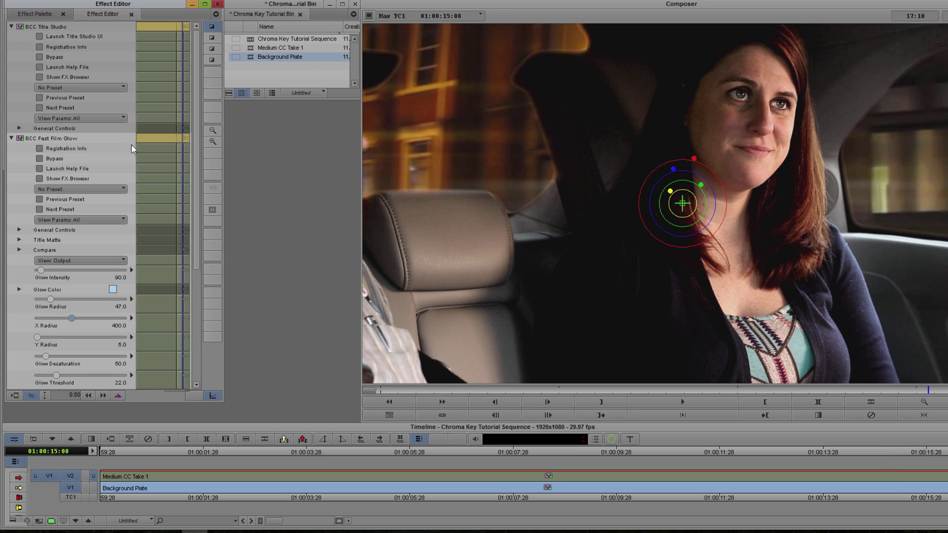
click(10, 138)
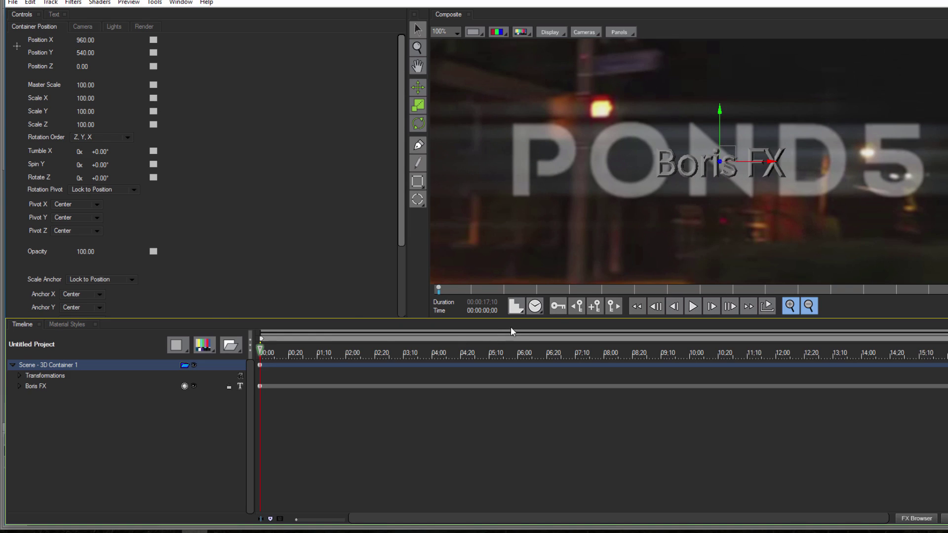
In Title Studio, delete the default Scene - 3D Container 1 with its Boris FX text.
key(Delete)
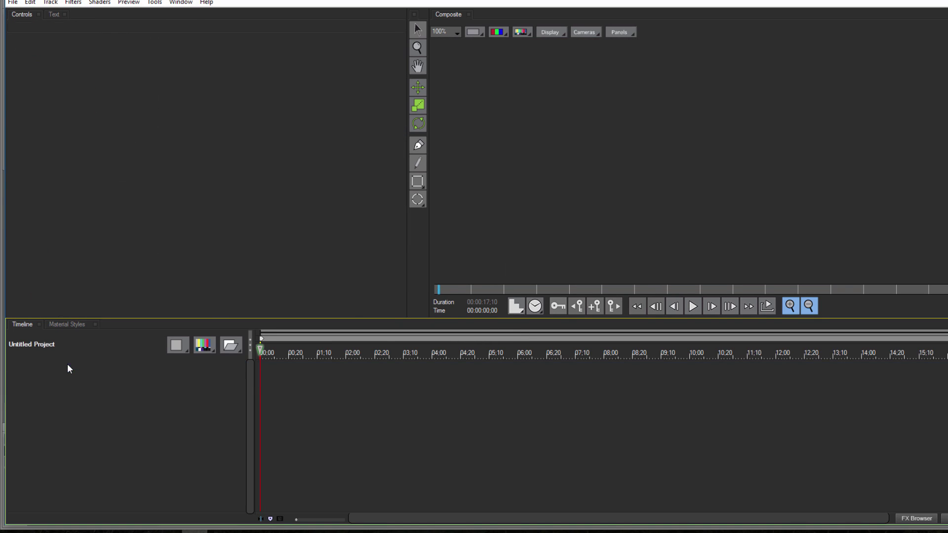
Add a Spline Primitive to the empty scene and change its material shape to a grid.
click(560, 305)
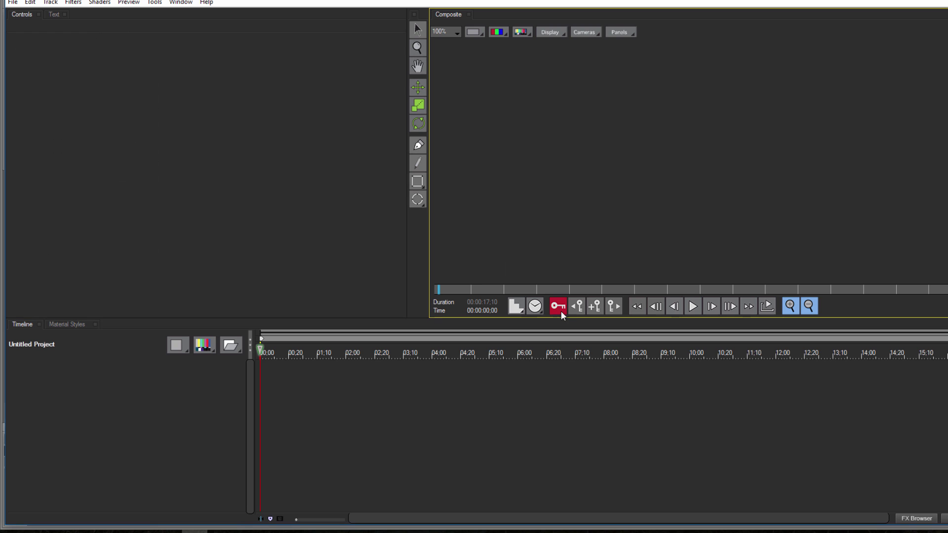
click(560, 306)
click(230, 348)
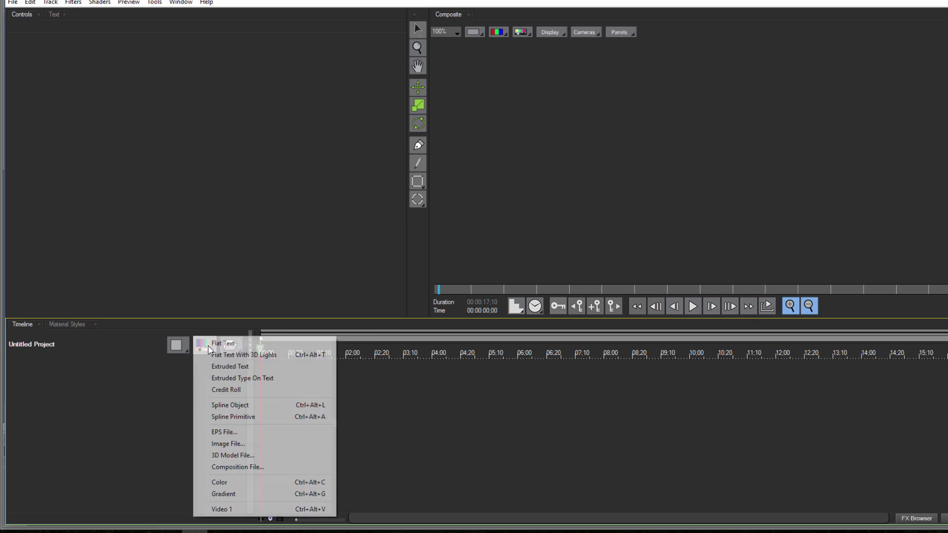
click(238, 417)
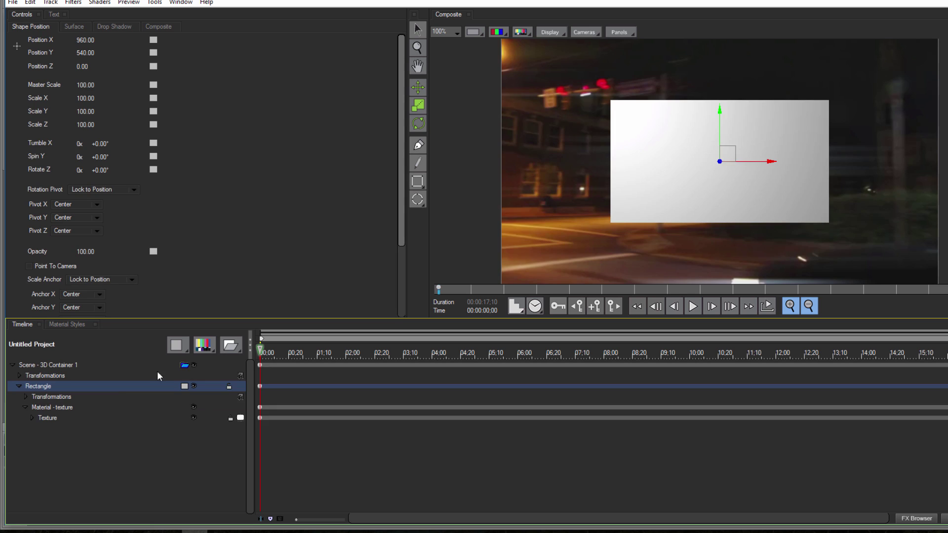
click(67, 407)
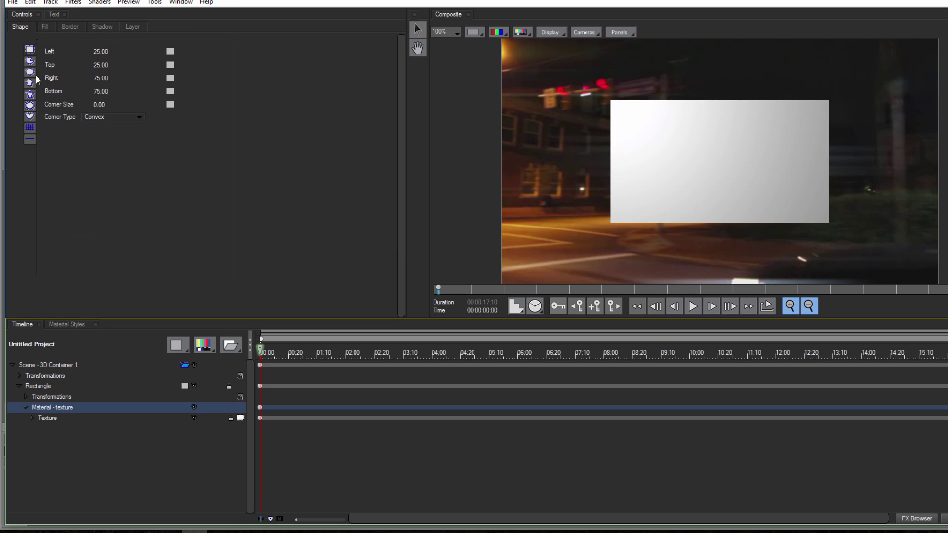
click(29, 129)
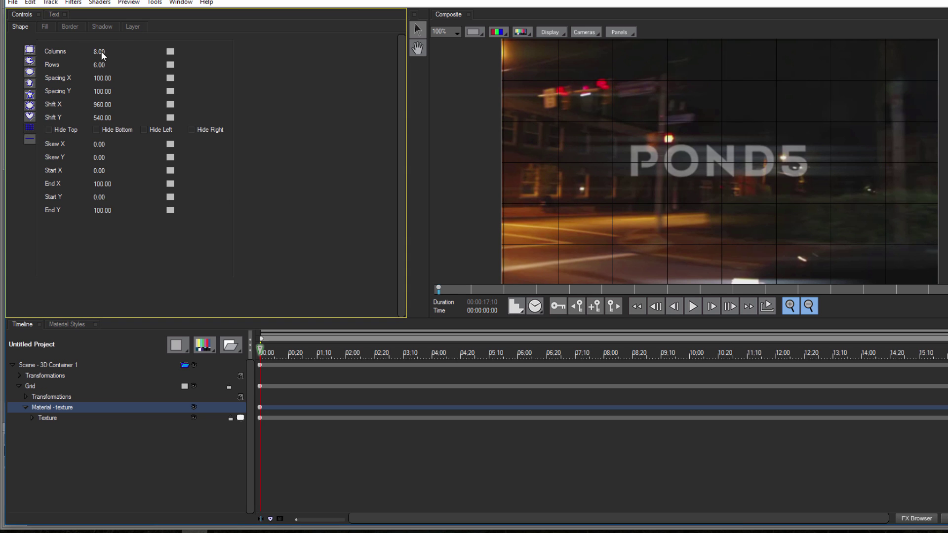
Set the grid to 0 columns and 12.6 rows, with a border Edge Width of 6.8 and Edge Opacity of 53.
drag(75, 53, 46, 55)
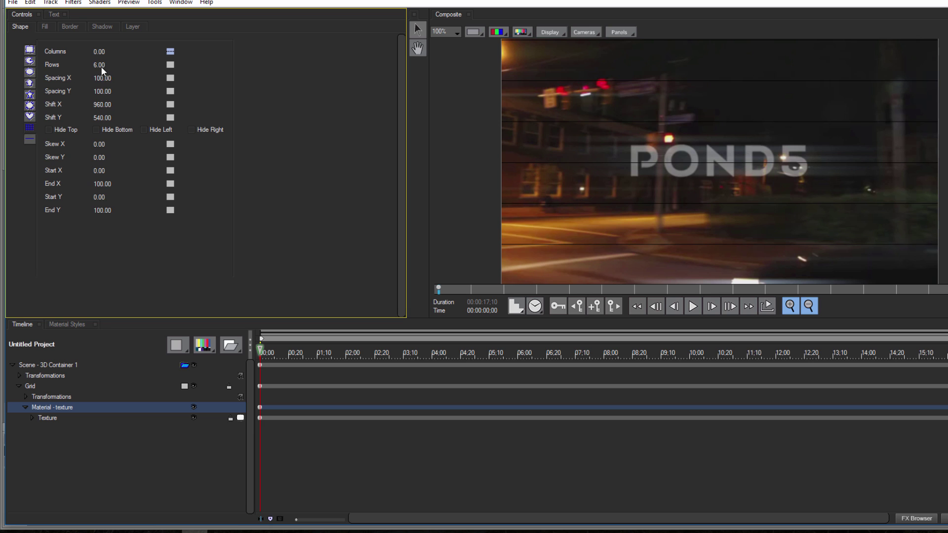
drag(102, 69, 115, 63)
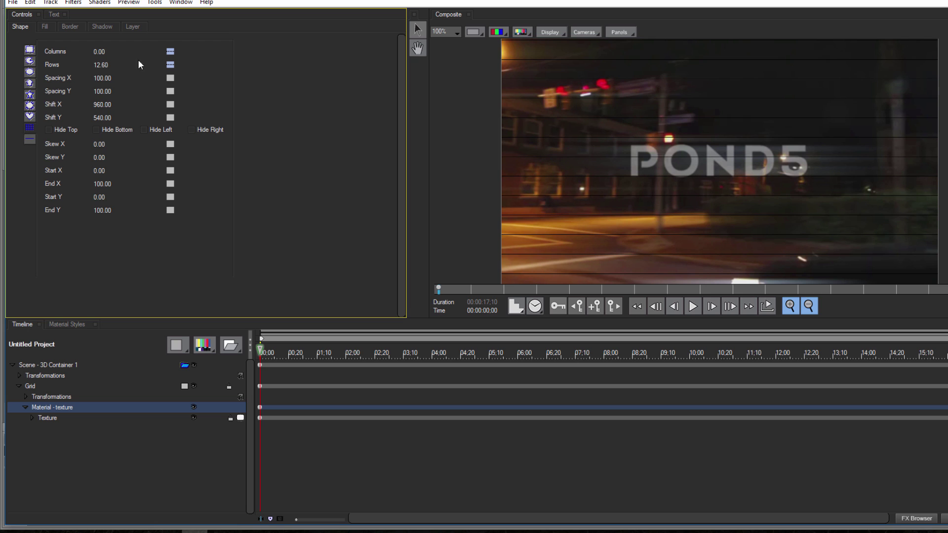
click(69, 27)
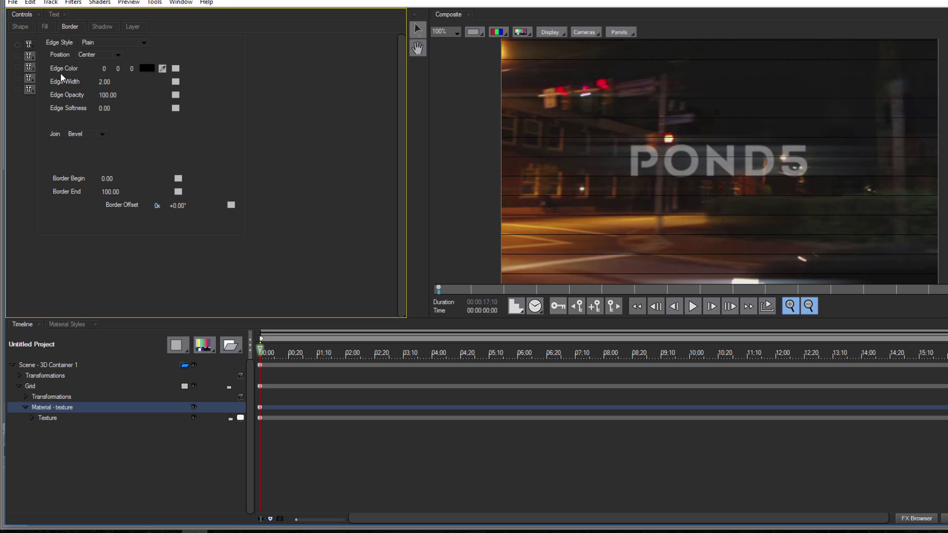
mouse_move(107, 81)
mouse_down()
mouse_move(118, 77)
mouse_move(104, 97)
mouse_up()
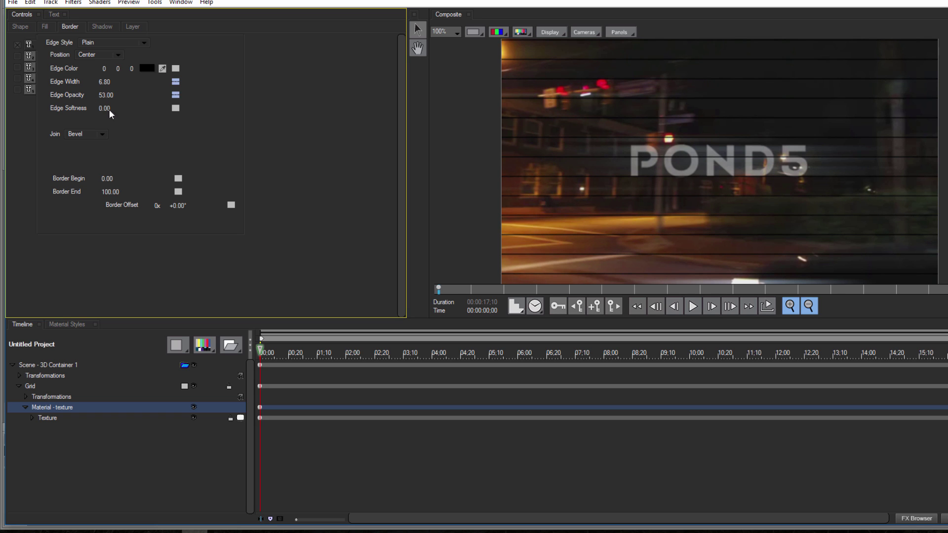
Apply the Curl deformer to the Grid track.
click(35, 388)
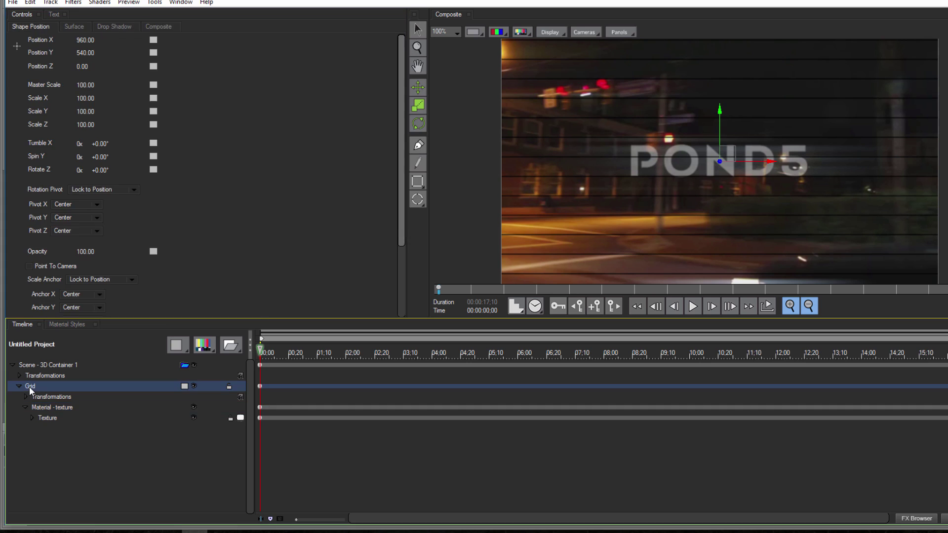
click(99, 22)
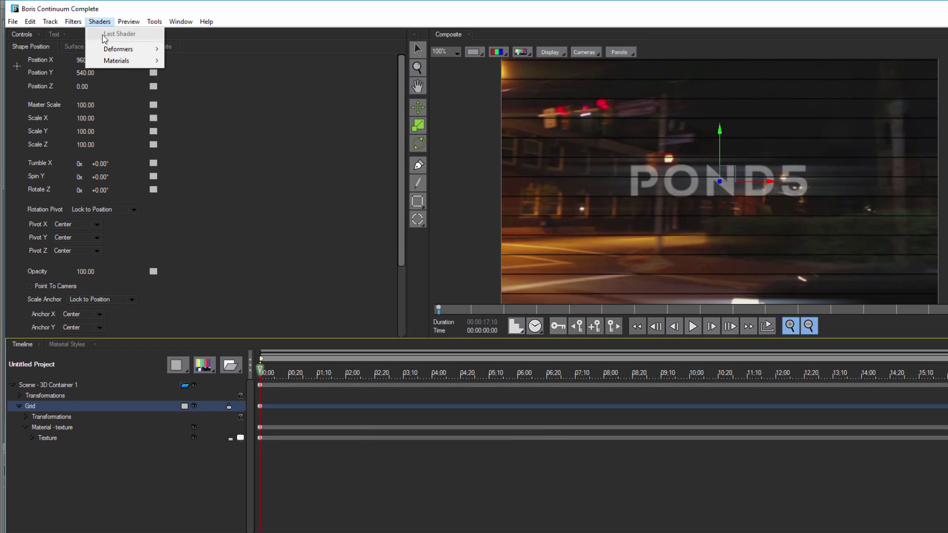
mouse_move(131, 49)
click(191, 60)
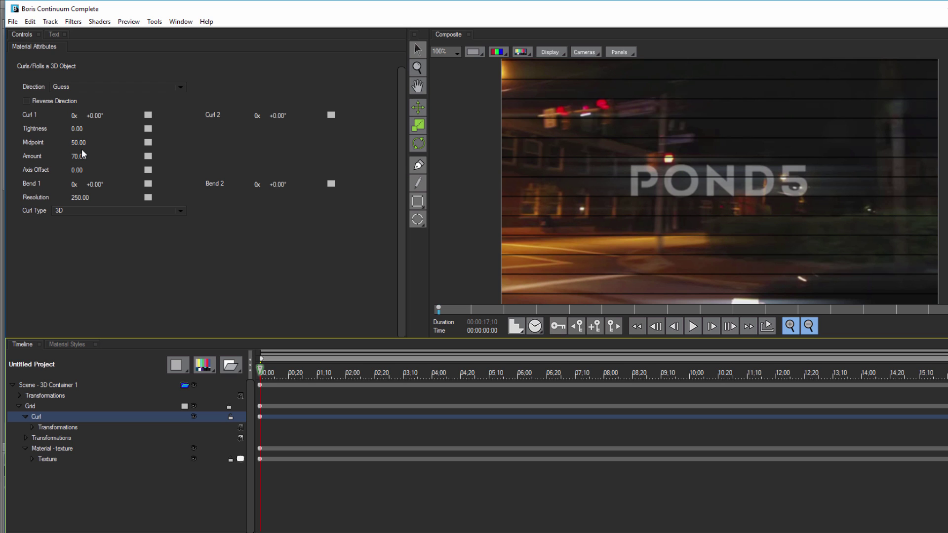
Bend the grid lines by setting Curl 1 to about 131° and Bend 1 to 92.14°, and raising the Curl Amount.
drag(97, 117, 132, 109)
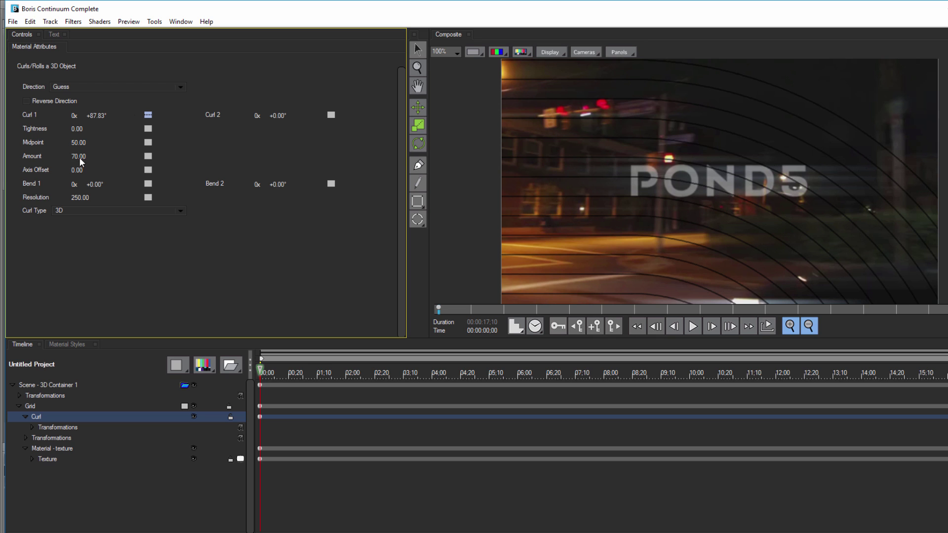
drag(80, 158, 135, 175)
drag(100, 115, 114, 116)
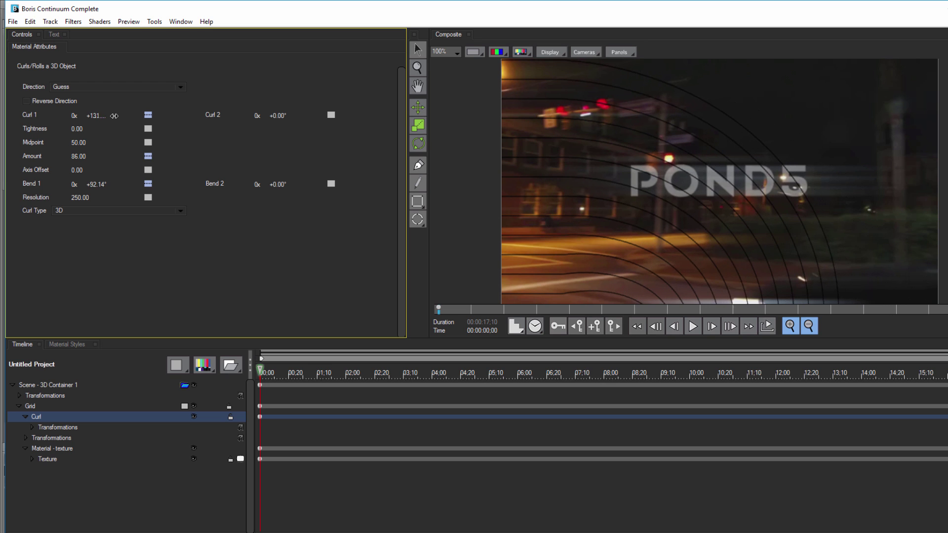
drag(82, 154, 85, 155)
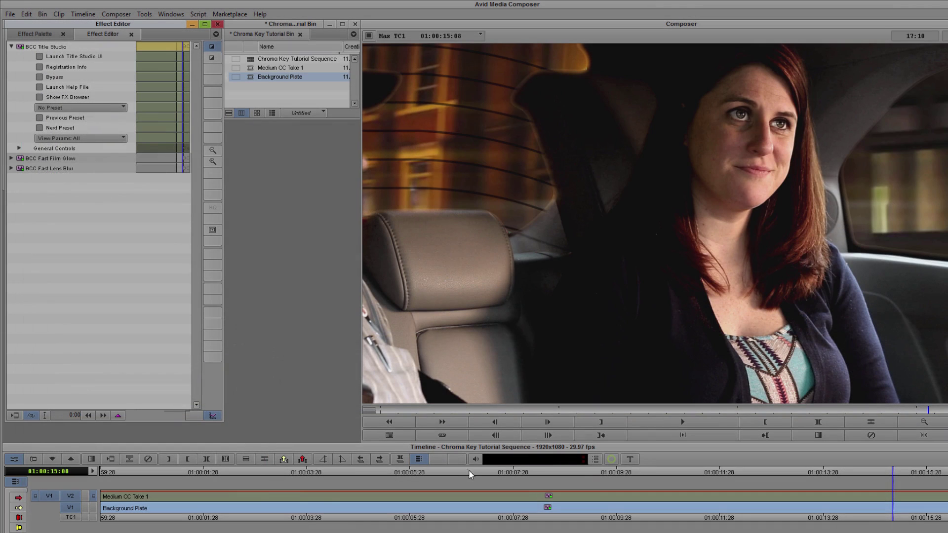
Add a new video track V3 in the Media Composer timeline and apply BCC Vignette to it.
right_click(137, 481)
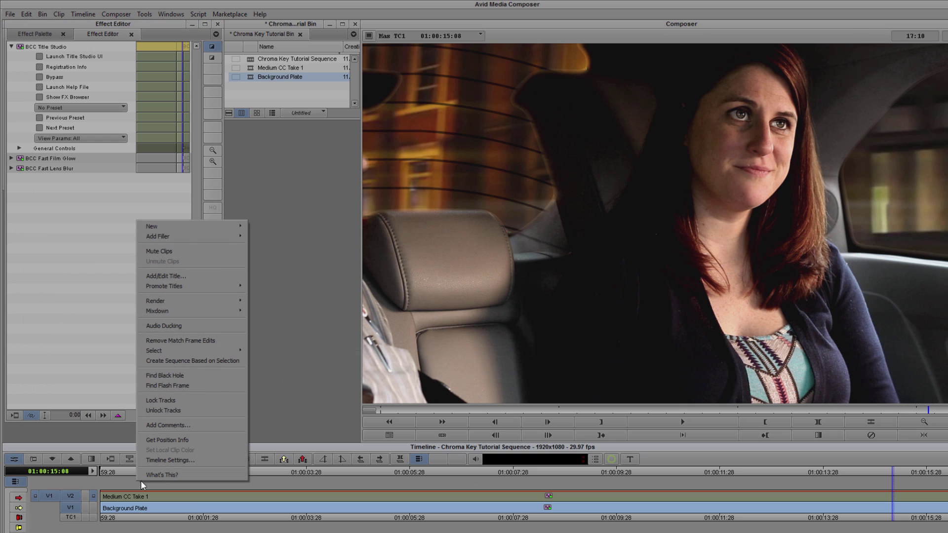
mouse_move(179, 226)
click(279, 239)
click(45, 32)
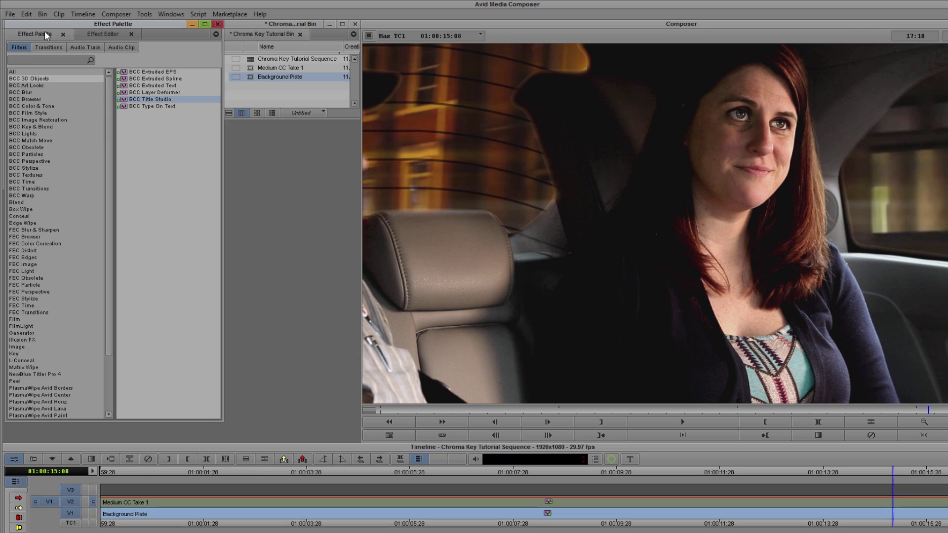
click(38, 113)
click(166, 134)
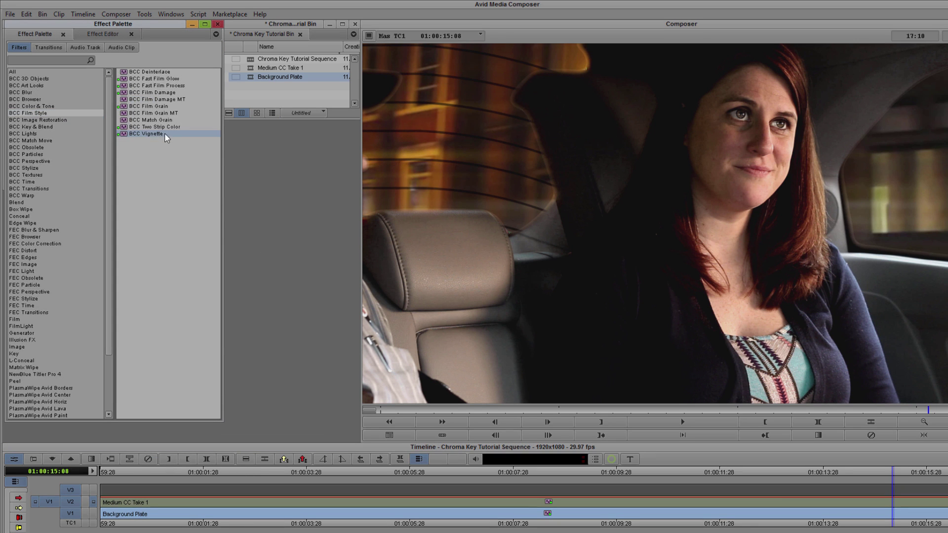
drag(218, 200, 189, 489)
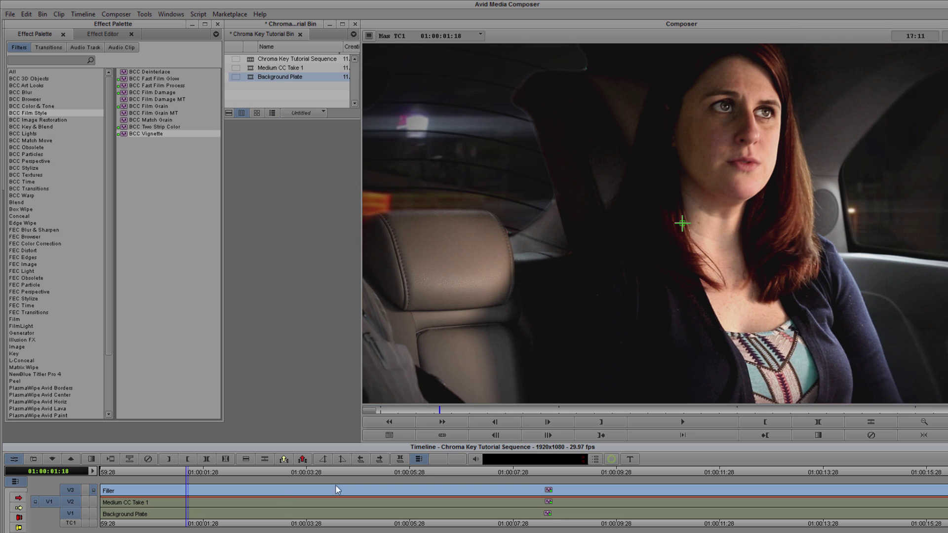
Set the Softness of BCC Vignette on V3 to 97.6.
click(113, 35)
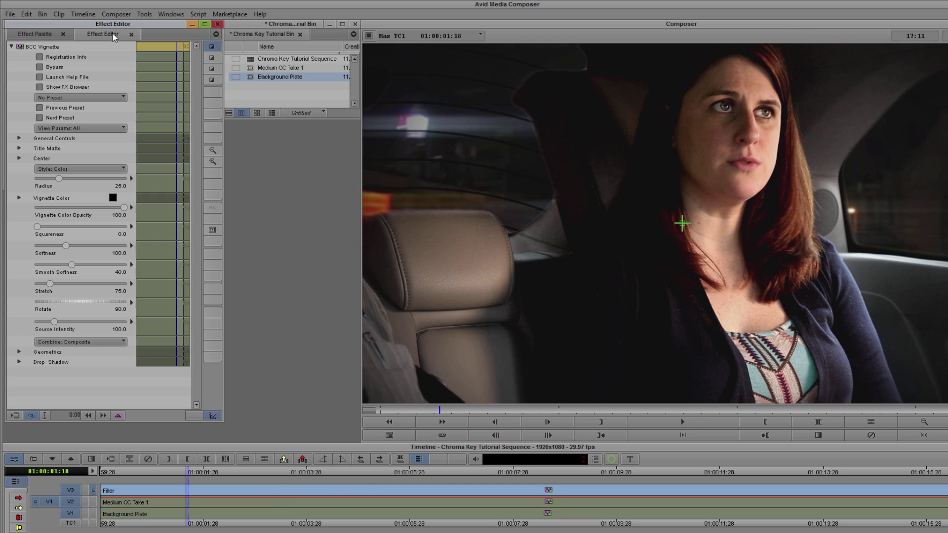
drag(66, 245, 67, 246)
click(66, 246)
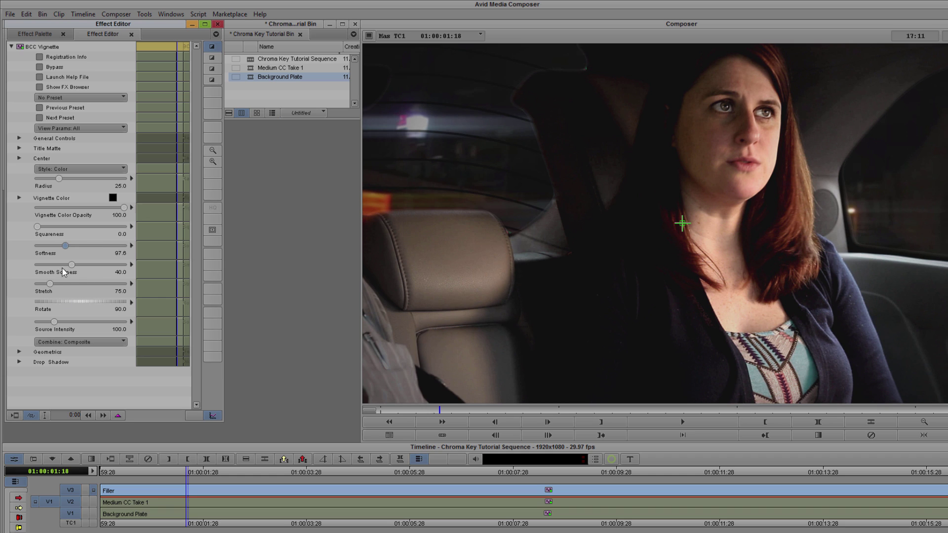
key(ctrl+z)
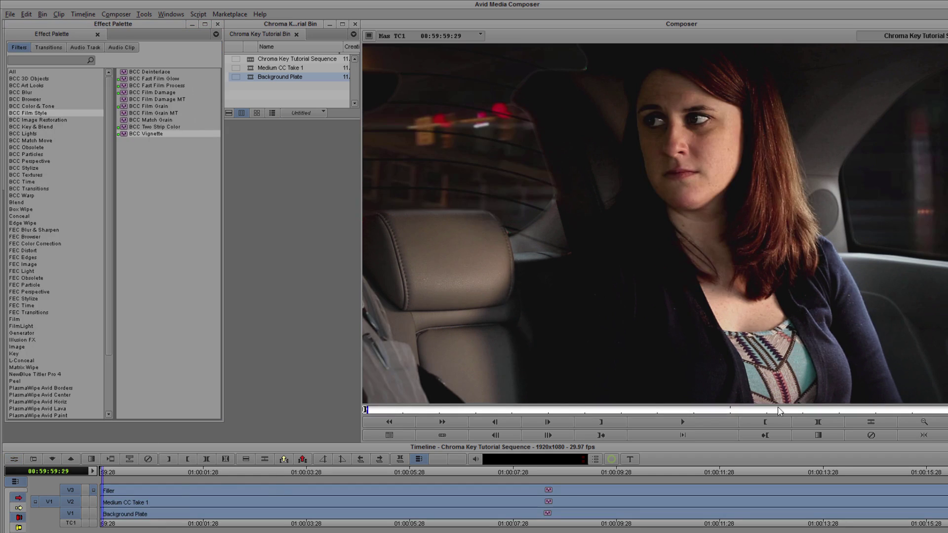
Play back the sequence, park at 01:00:08:24 and add two new video tracks, V4 and V5.
key(space)
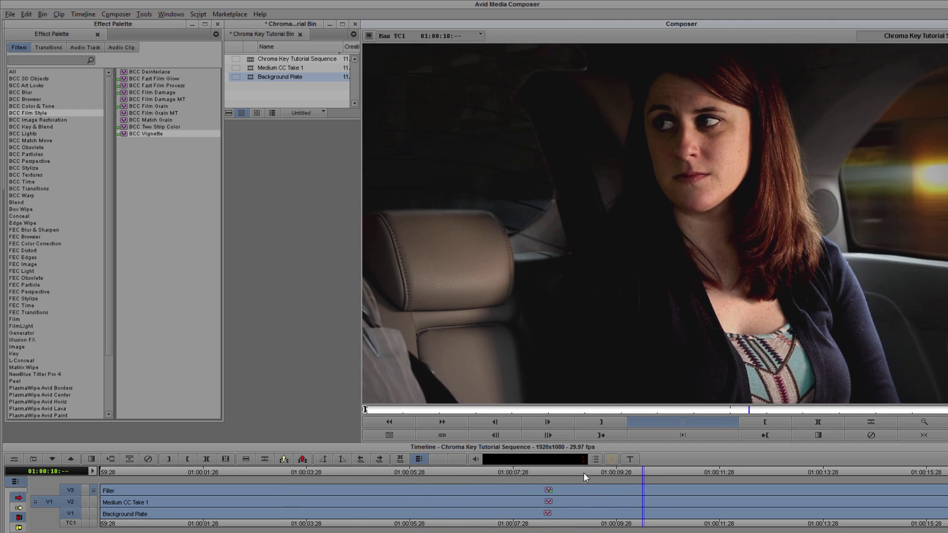
click(570, 476)
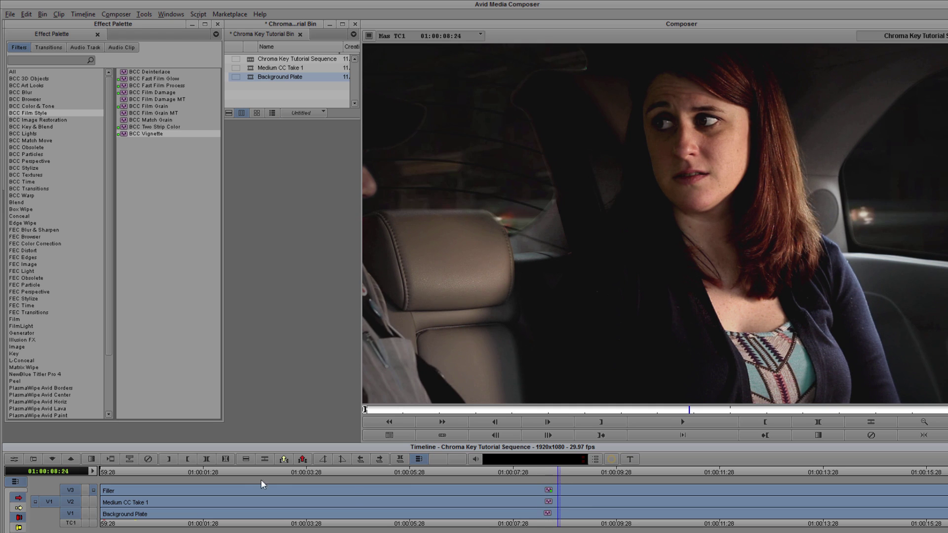
right_click(236, 483)
mouse_move(269, 240)
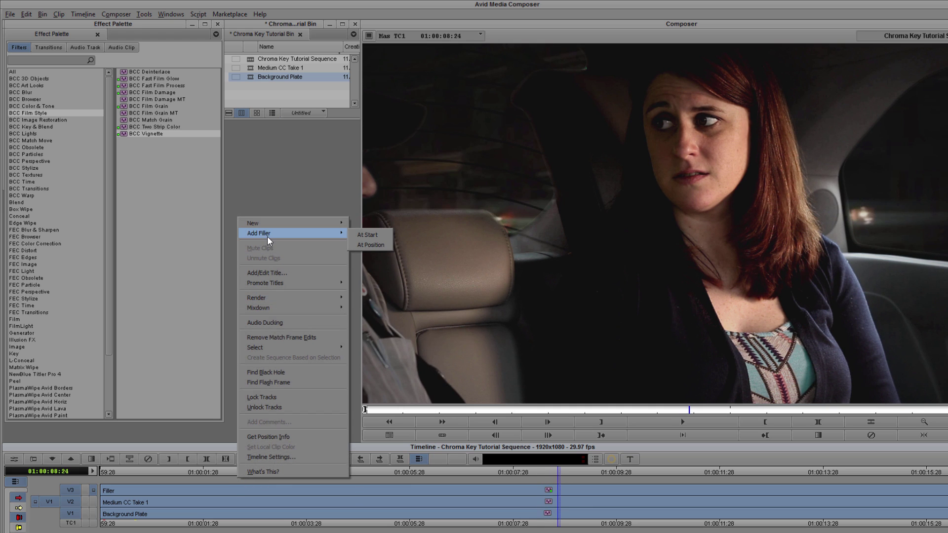
mouse_move(264, 223)
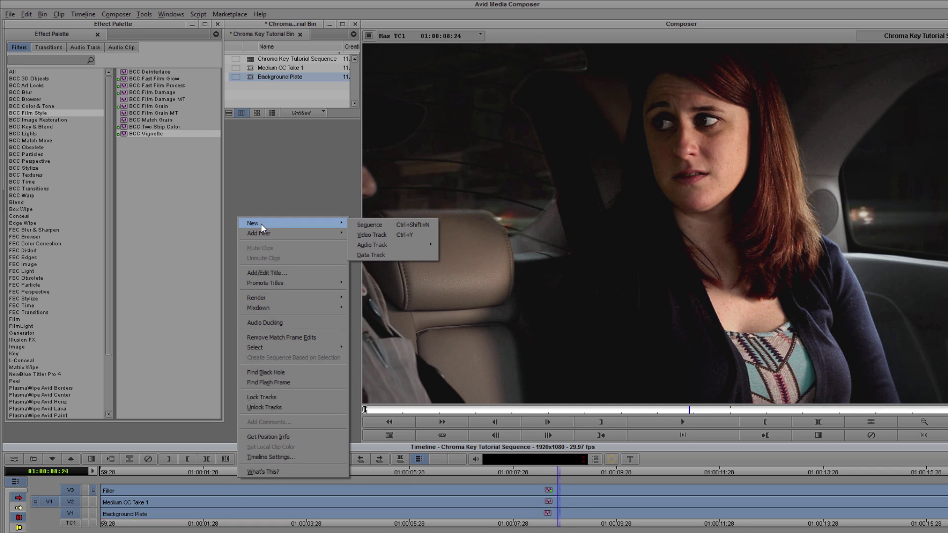
click(390, 233)
right_click(249, 481)
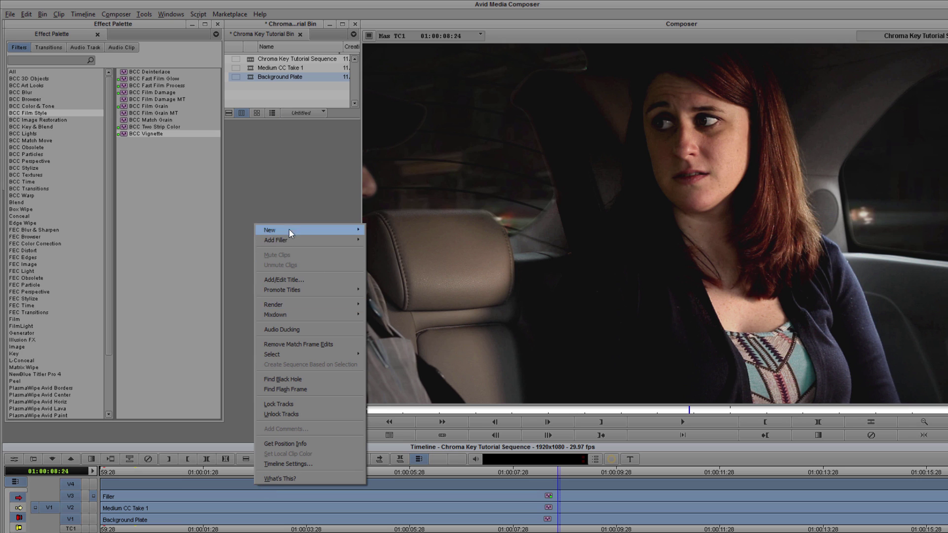
mouse_move(286, 229)
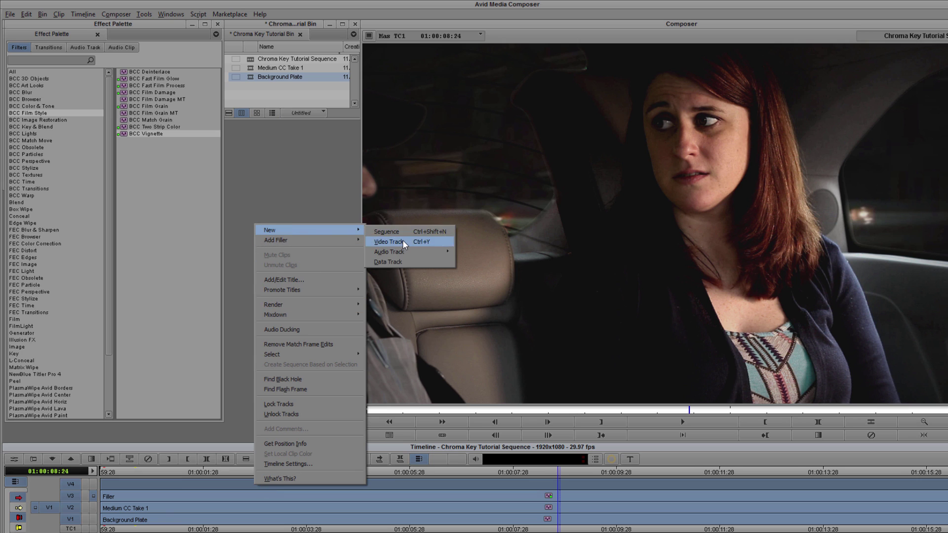
click(395, 242)
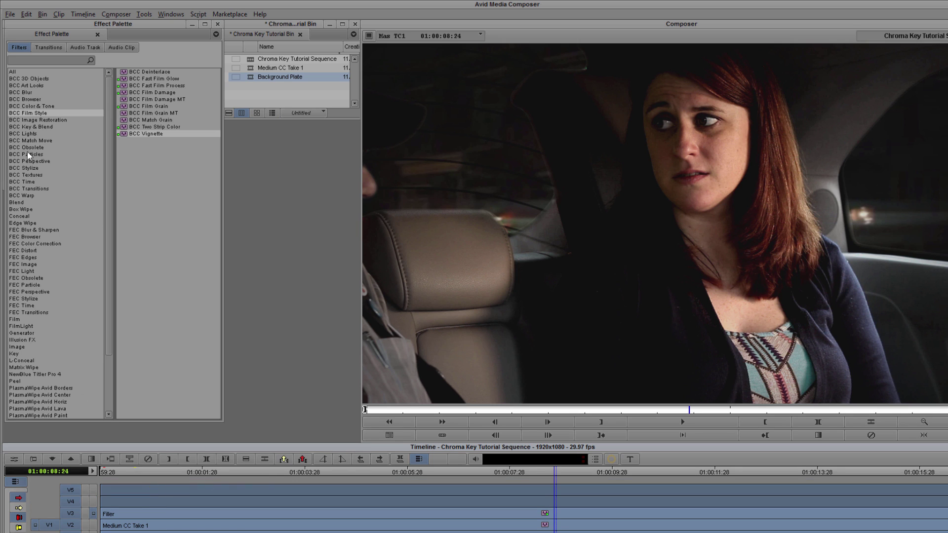
Apply BCC Grunge from BCC Stylize to track V4 and switch off its Use Texture option.
click(30, 168)
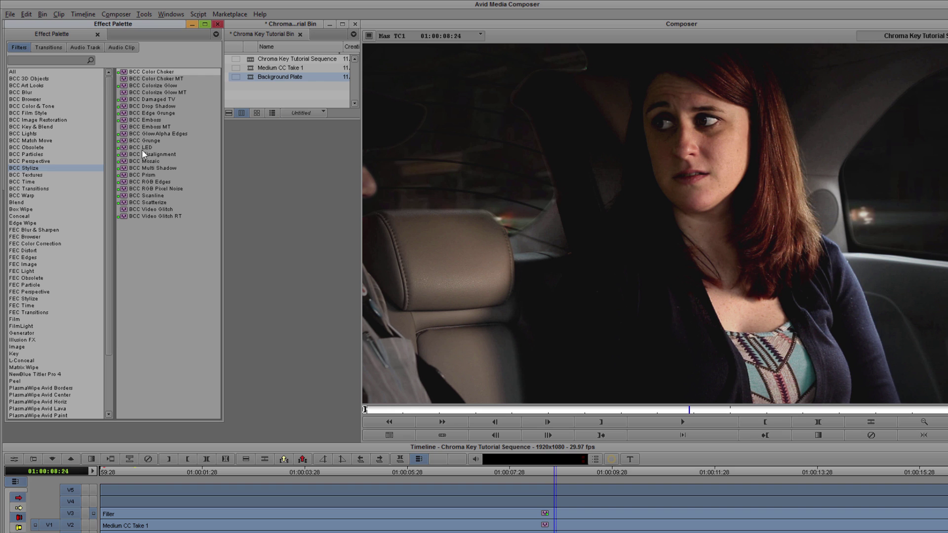
drag(151, 142, 98, 511)
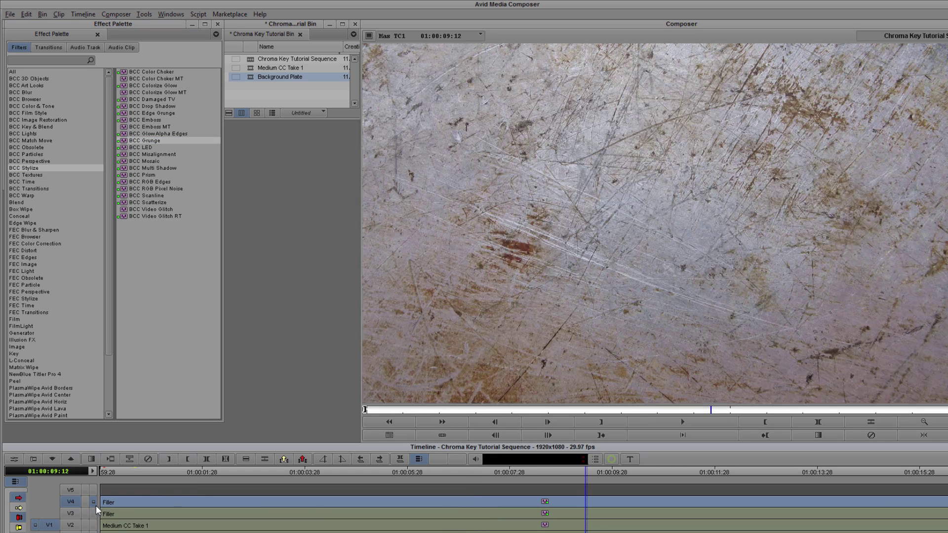
click(204, 503)
click(14, 459)
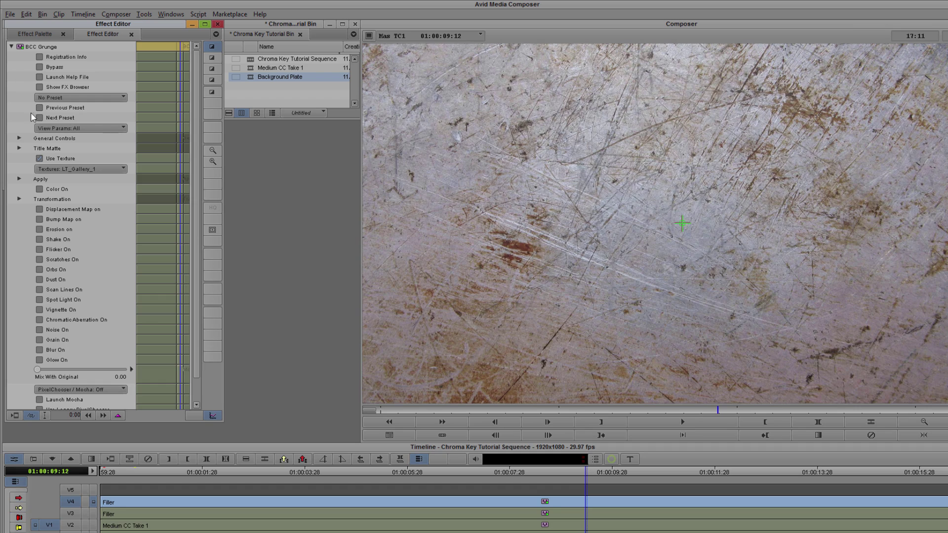
click(40, 159)
Trim the BCC Grunge effect on V4 to a short segment and move it to start at 01:00:08:24.
drag(542, 474, 597, 463)
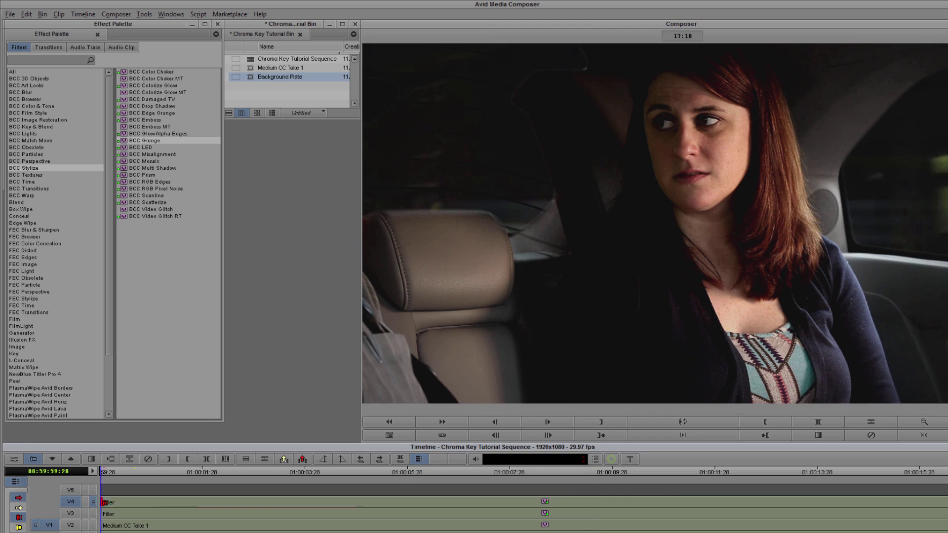
click(601, 507)
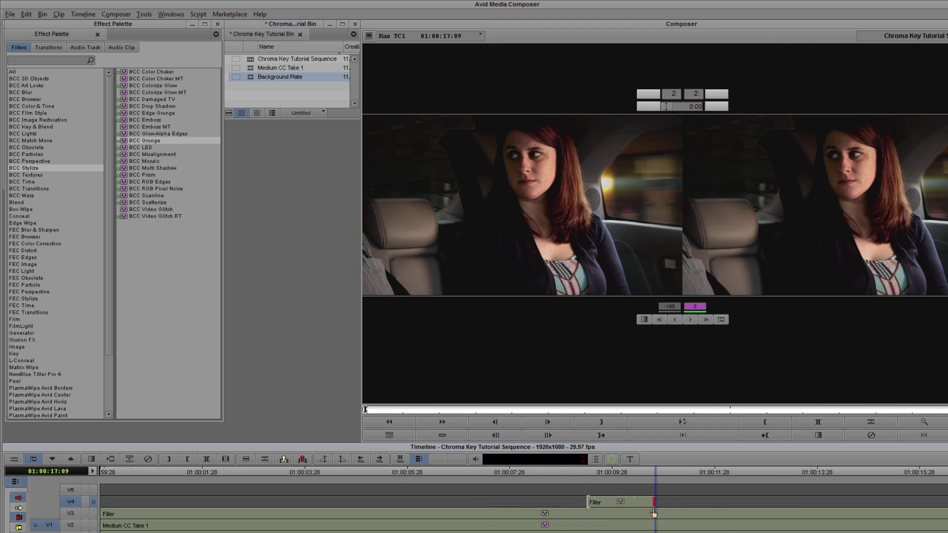
click(563, 473)
click(558, 472)
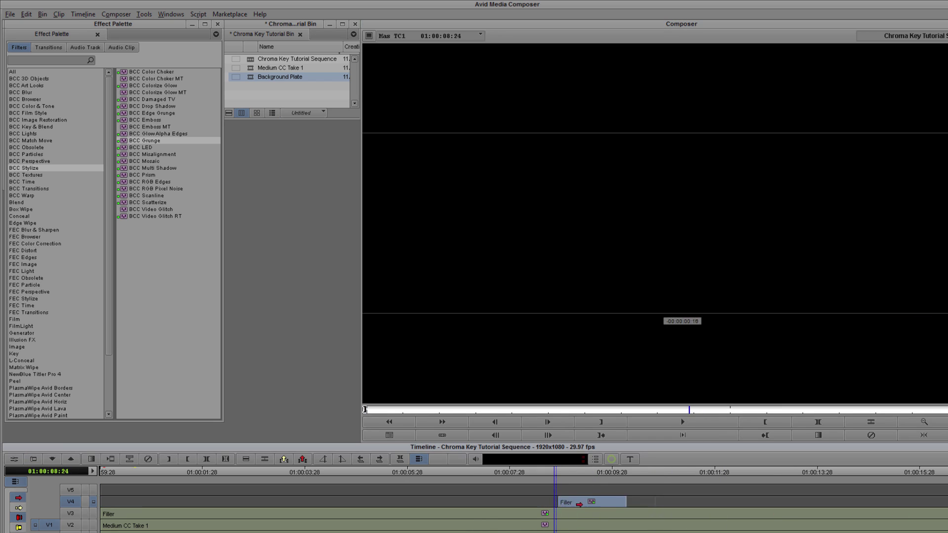
drag(558, 475, 625, 472)
Turn on Shake in the V4 BCC Grunge effect with X Position 0, Y Position 3.13, Speed 18.75 and Random Amount 5.63.
click(14, 459)
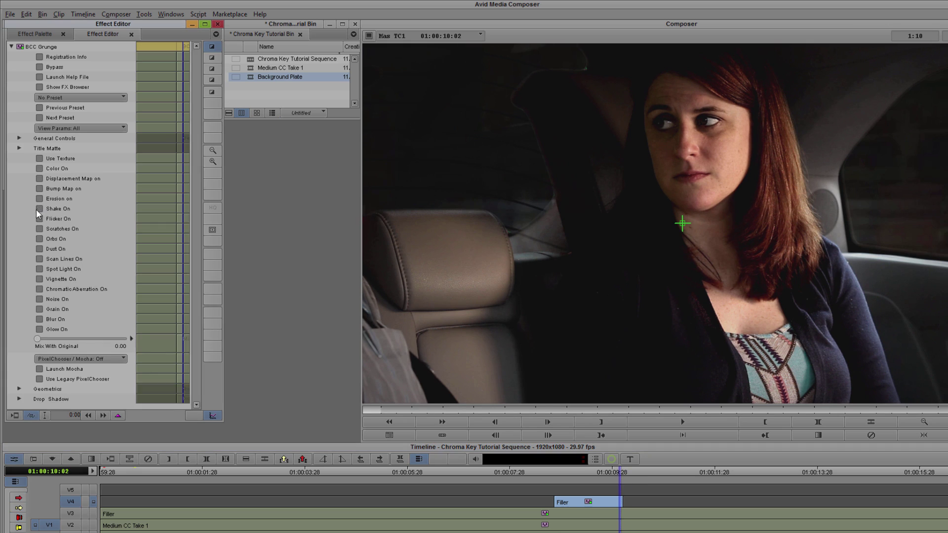
click(22, 219)
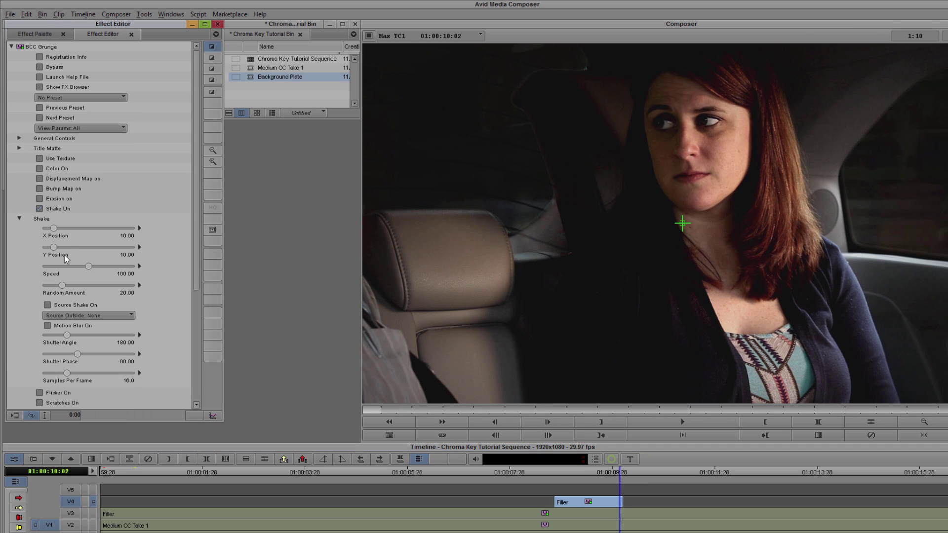
drag(50, 232, 36, 232)
drag(51, 248, 47, 251)
drag(88, 267, 59, 273)
click(60, 286)
drag(50, 289, 47, 290)
Turn on Source Shake in the V4 BCC Grunge effect and play back the section to check the shake.
click(518, 472)
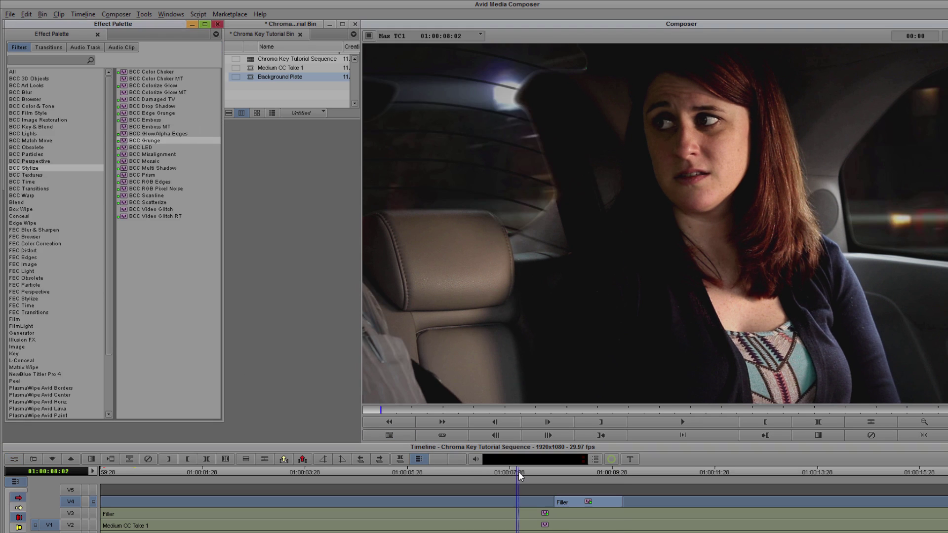
click(15, 462)
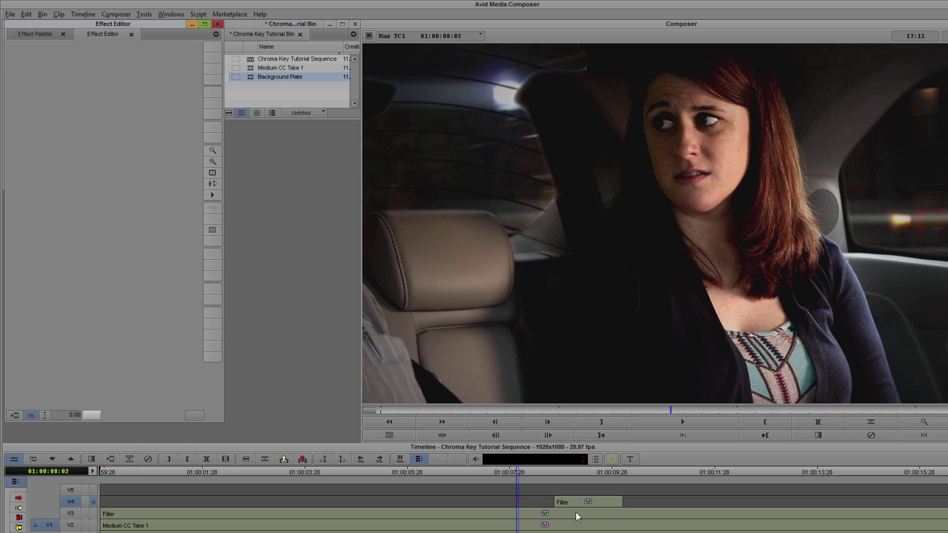
click(577, 508)
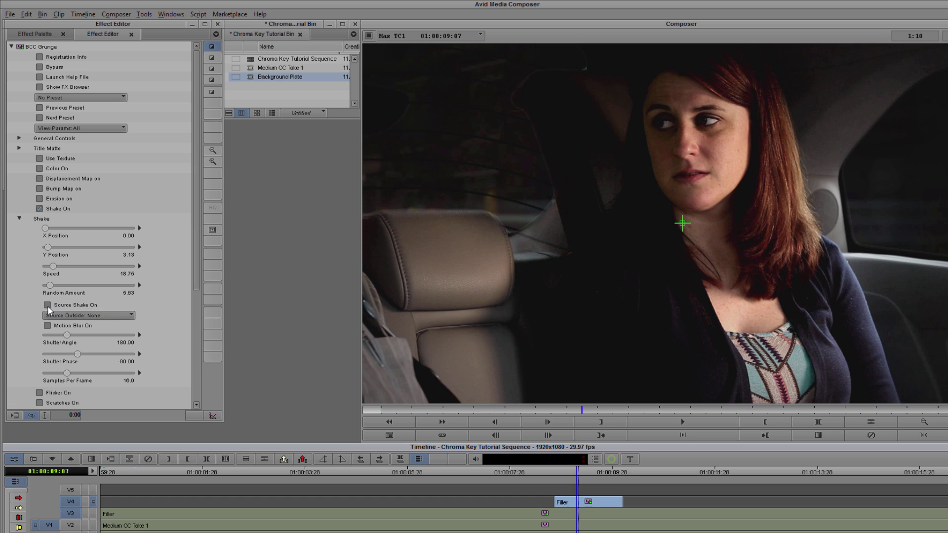
click(566, 527)
key(space)
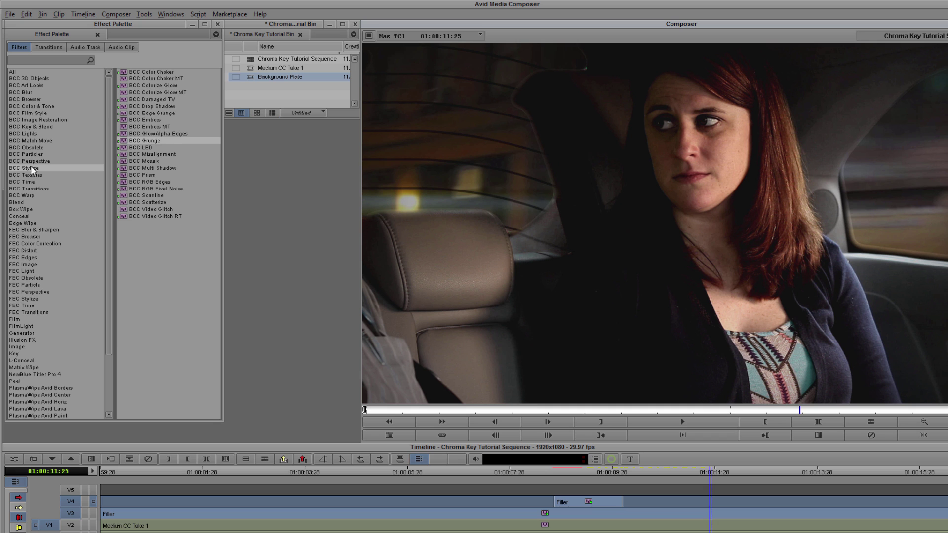
Apply BCC Grunge from BCC Stylize to track V5 and switch off its Use Texture option.
drag(167, 140, 376, 491)
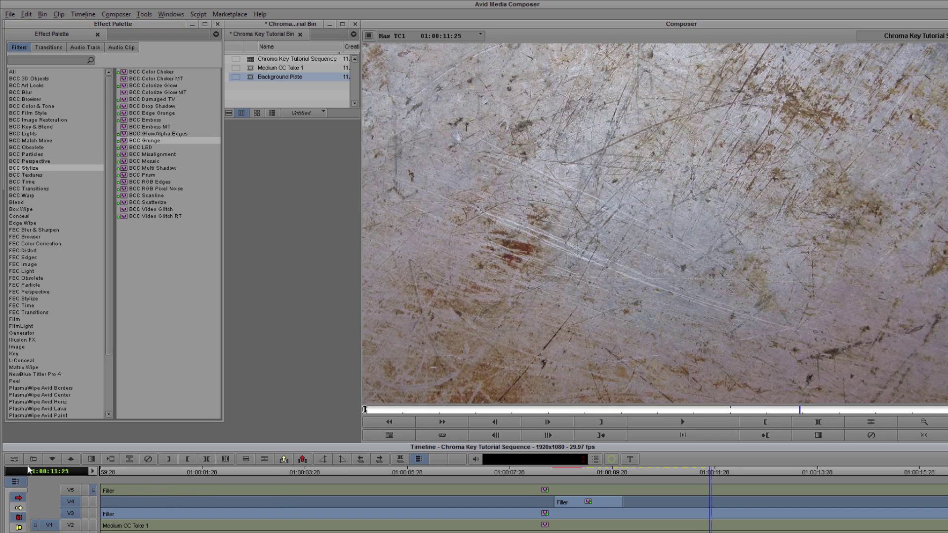
click(13, 459)
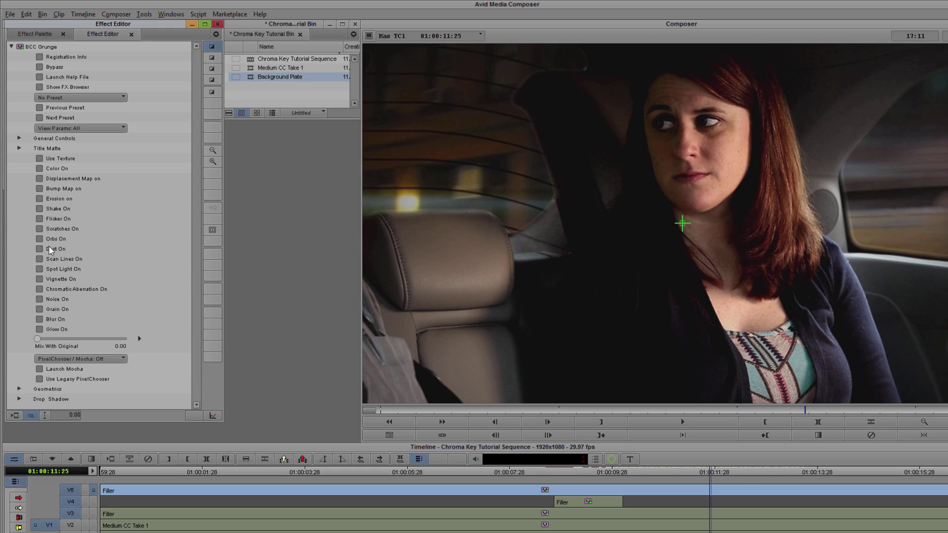
Turn on Flicker in the V5 BCC Grunge effect, reduce its flicker settings and play back from around 01:00:08.
click(40, 218)
click(19, 229)
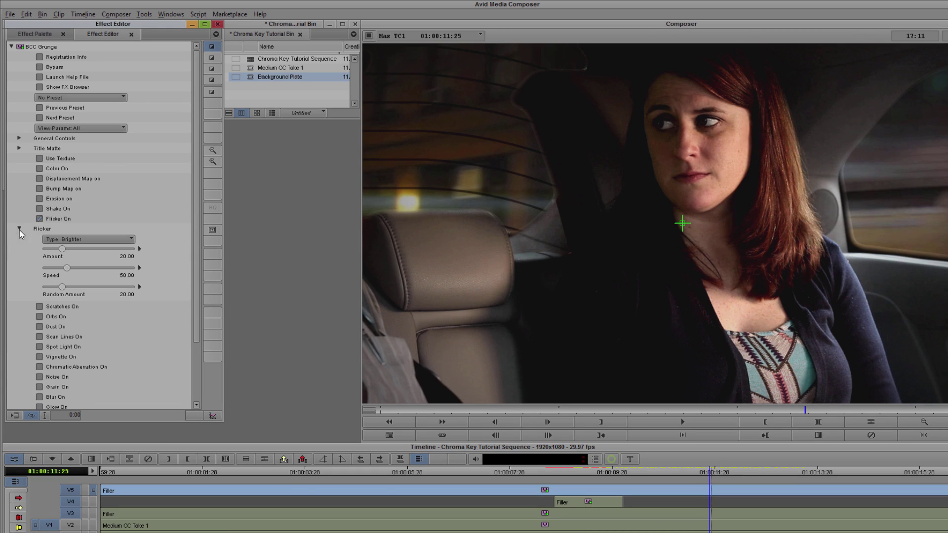
drag(62, 250, 53, 289)
click(546, 470)
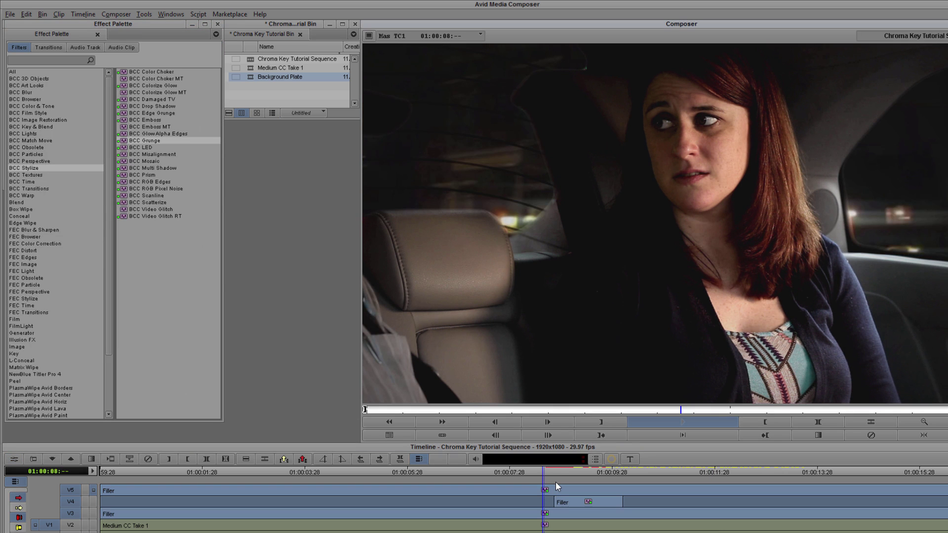